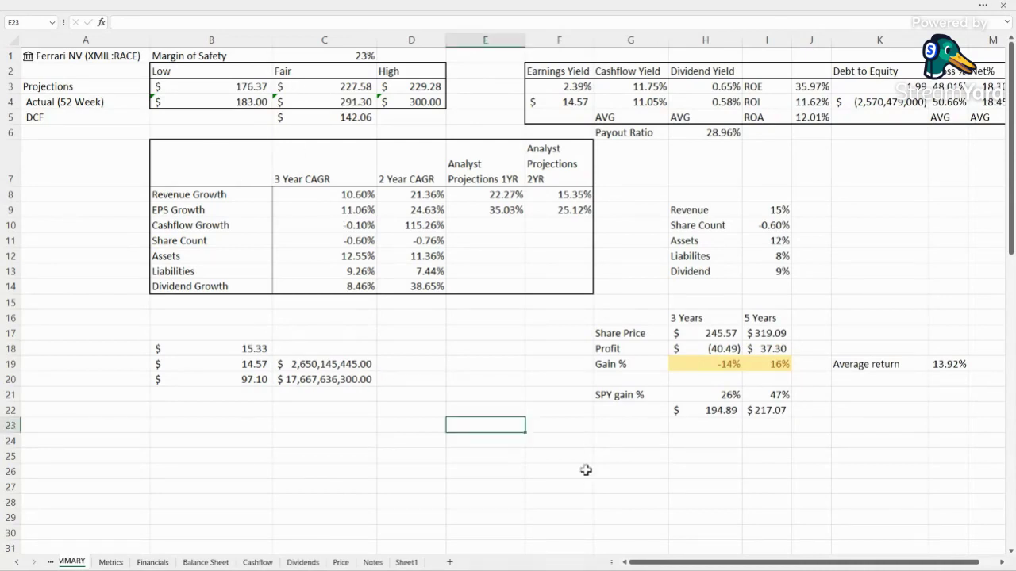
Inspect the actual price in C4, the 52-week-low formula in B4 and the 52-week high in D4.
click(488, 459)
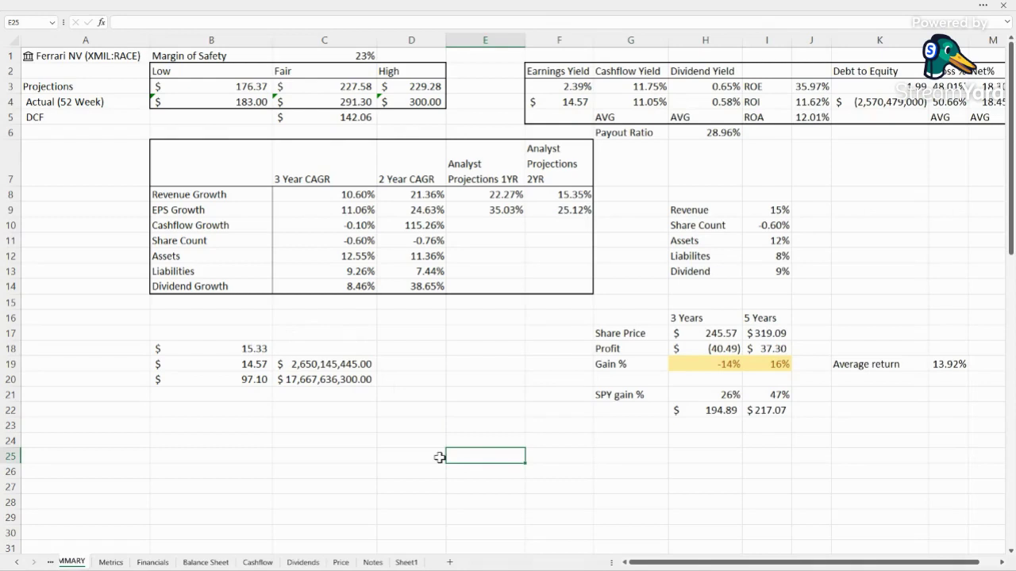
click(442, 406)
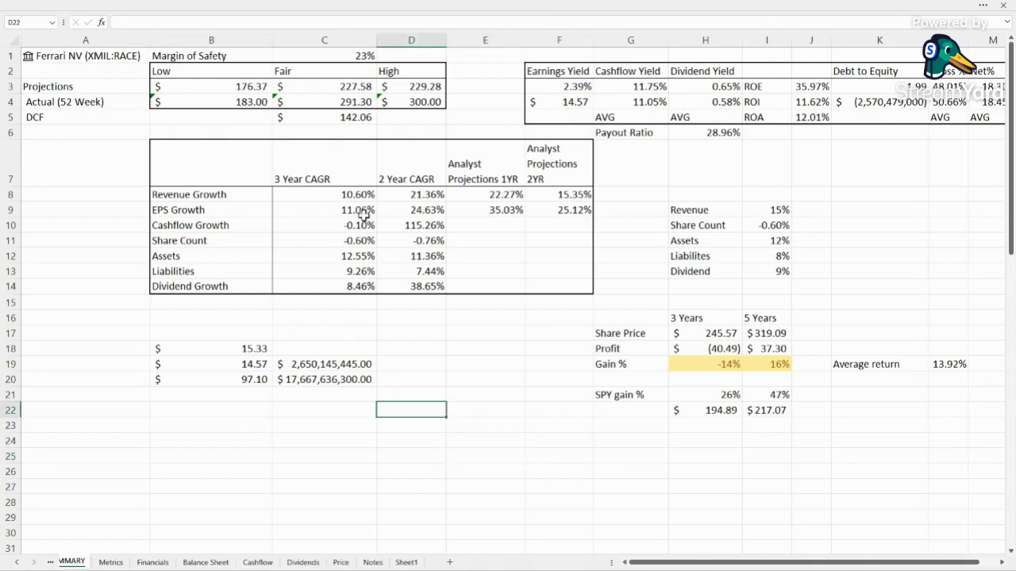
click(368, 98)
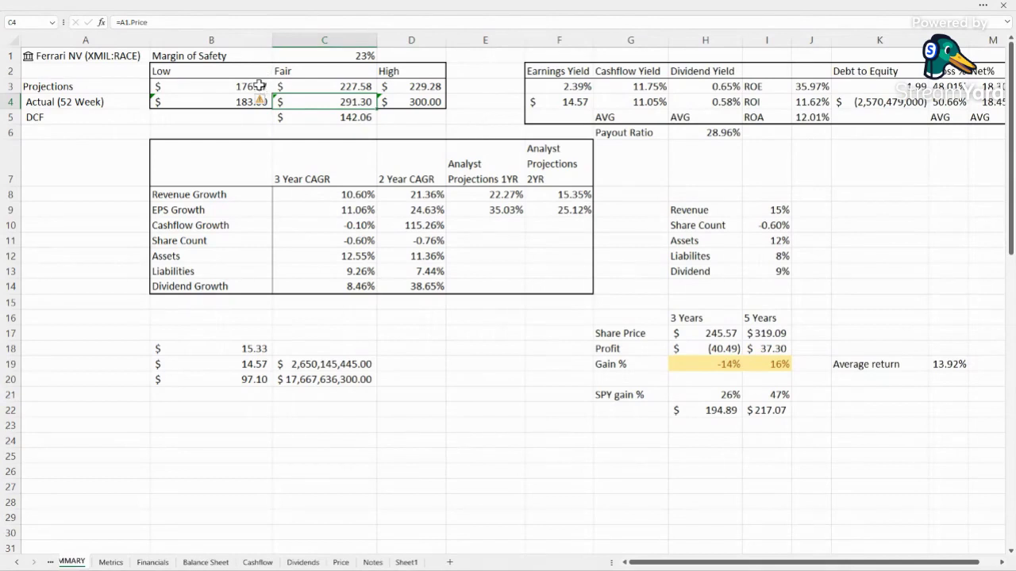
double_click(233, 102)
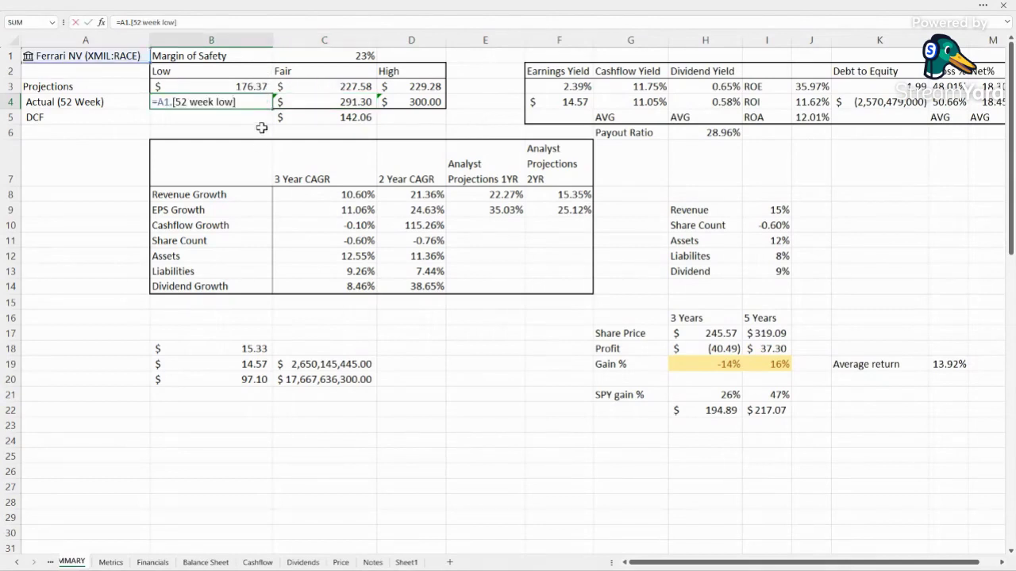
key(Escape)
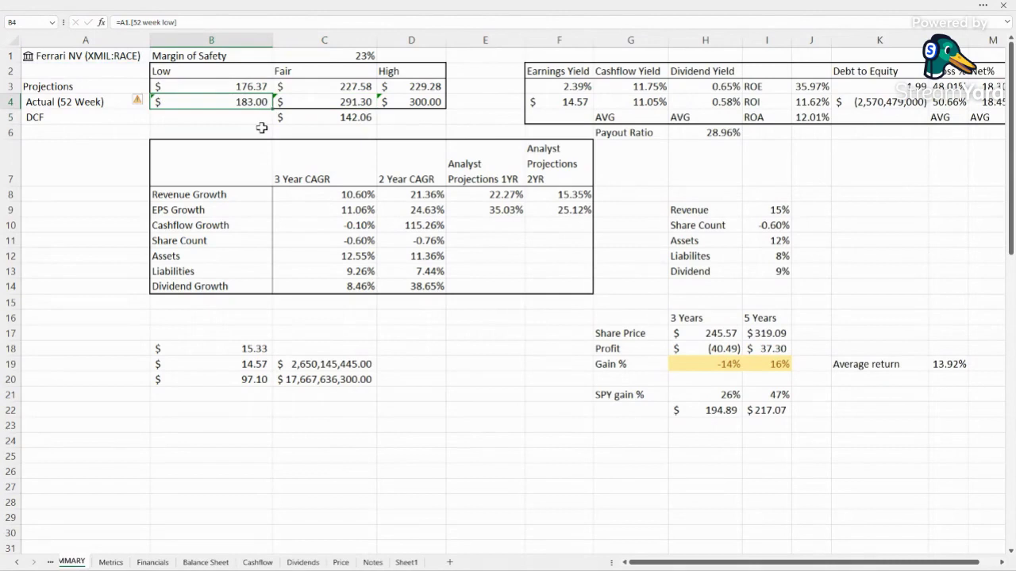
key(Right)
key(Right)
key(Up)
key(Left)
key(Left)
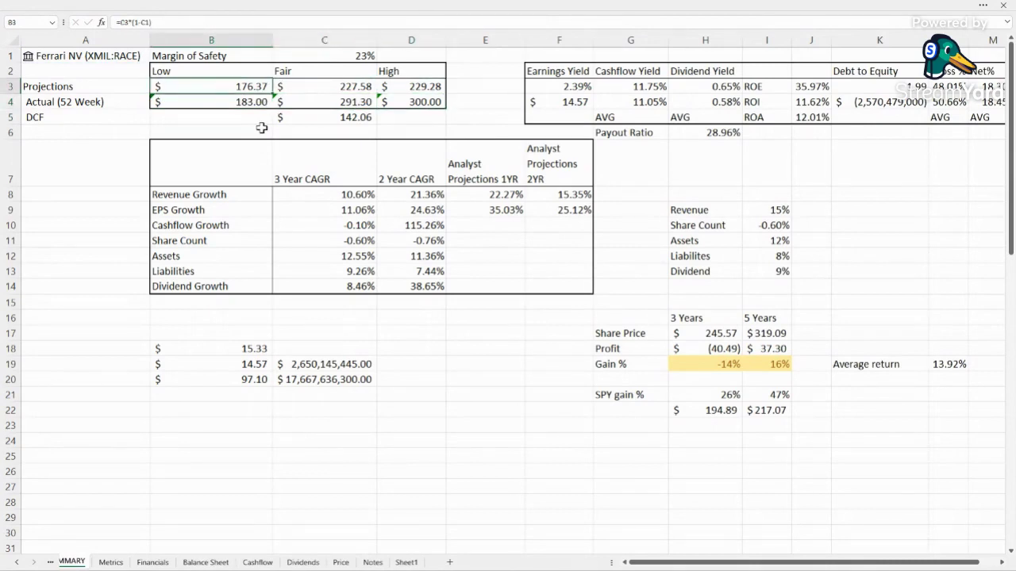
Review the low, average and high projection formulas in B3:D3 and the DCF value linked from Metrics.
key(Right)
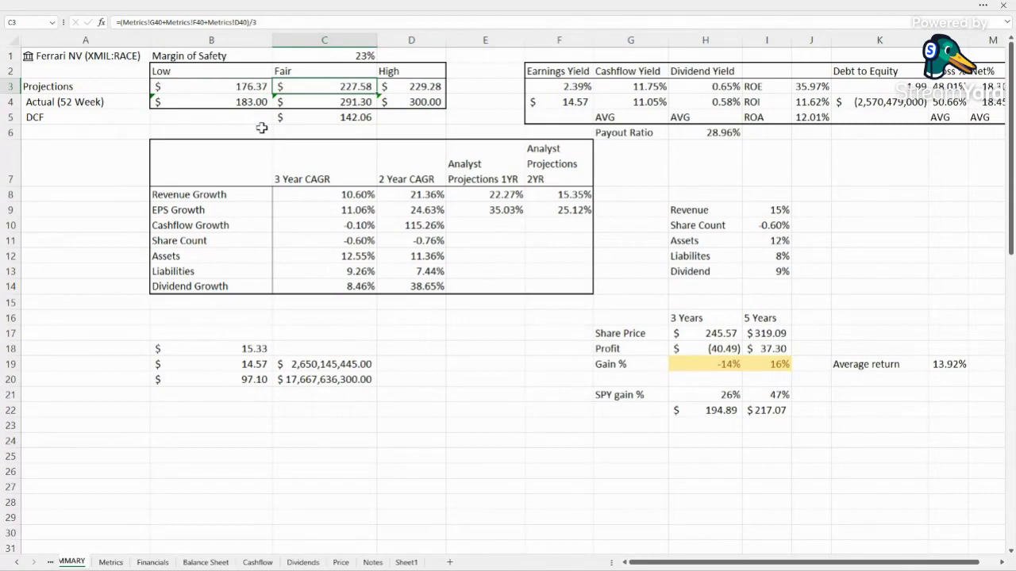
key(Left)
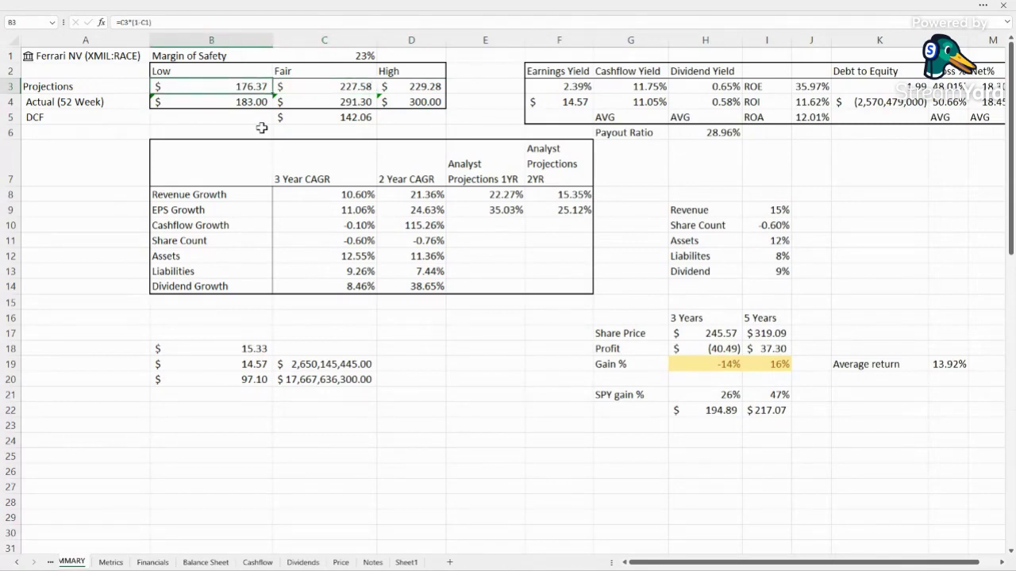
key(Right)
key(Right)
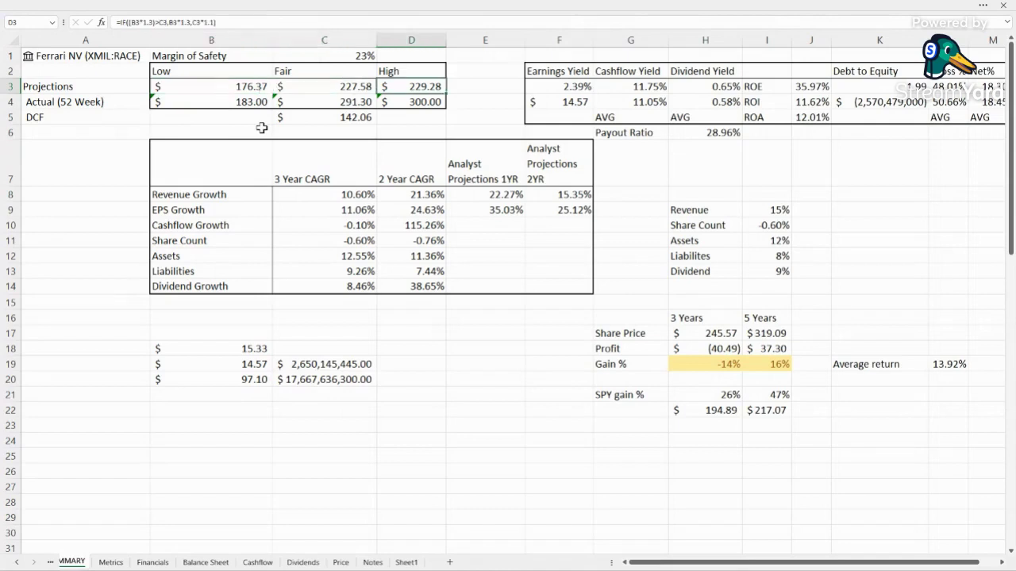
key(Left)
key(Down)
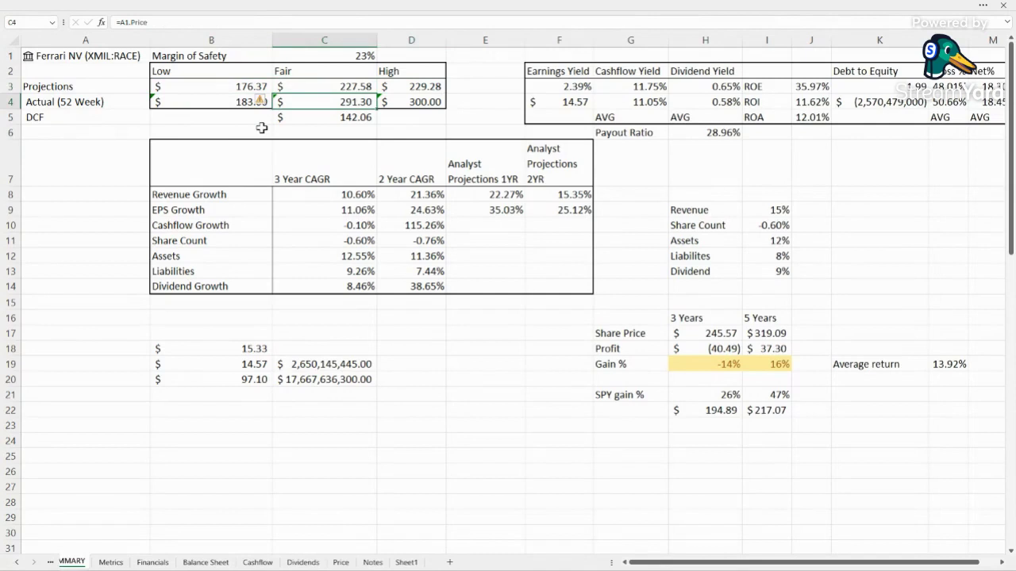
key(Down)
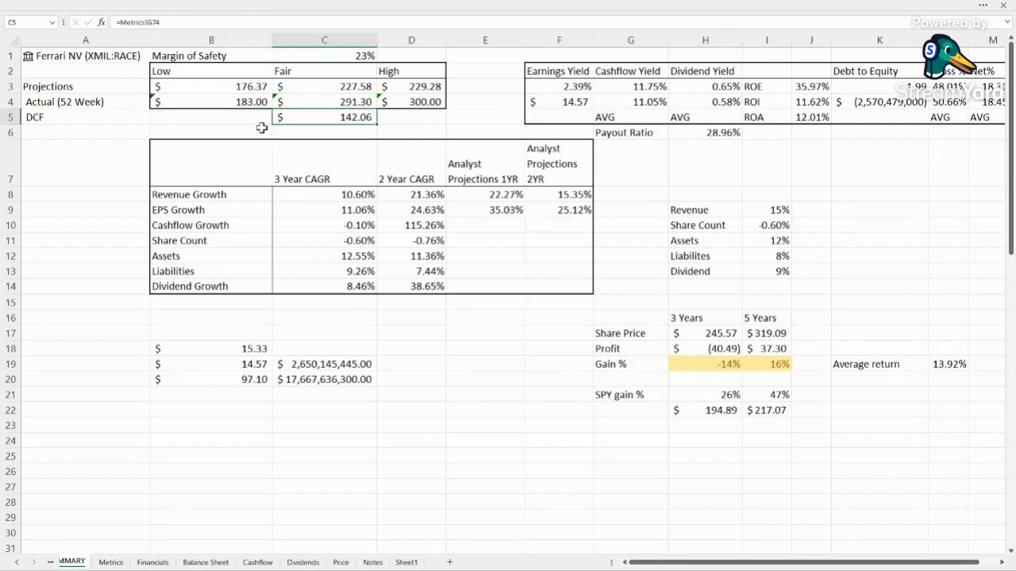
Check the earnings yield formulas in F3 and F4, then the 2023 EPS on Metrics.
key(Right)
key(Right)
key(Right)
key(Right)
key(Right)
key(Right)
key(Right)
key(Right)
key(Right)
key(Right)
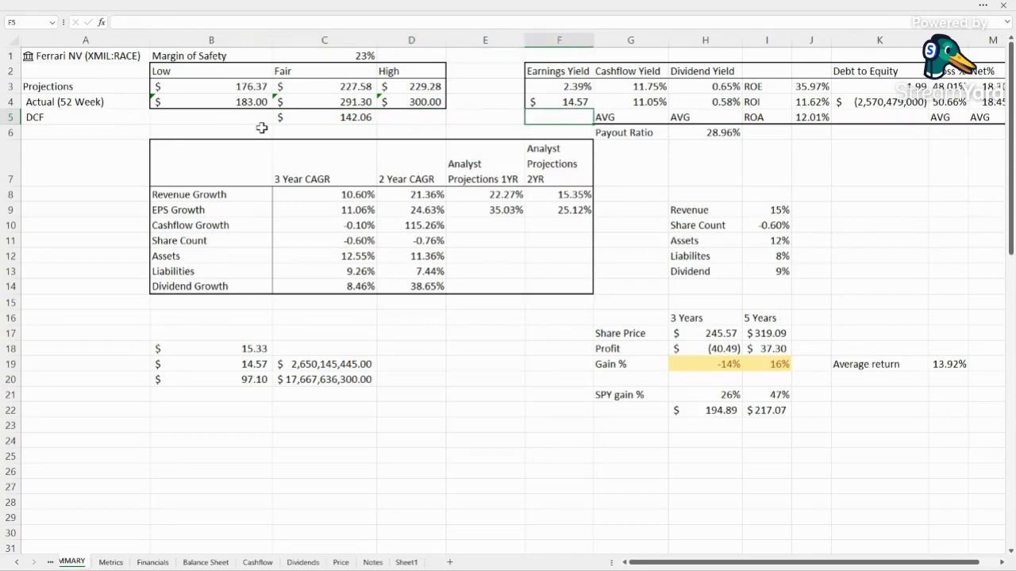
key(Right)
key(Right)
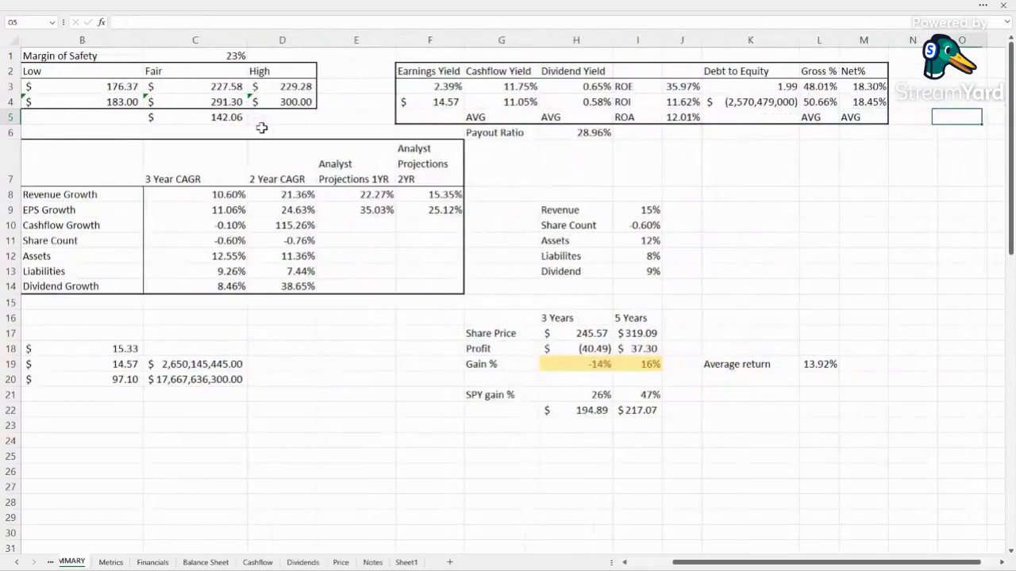
click(442, 89)
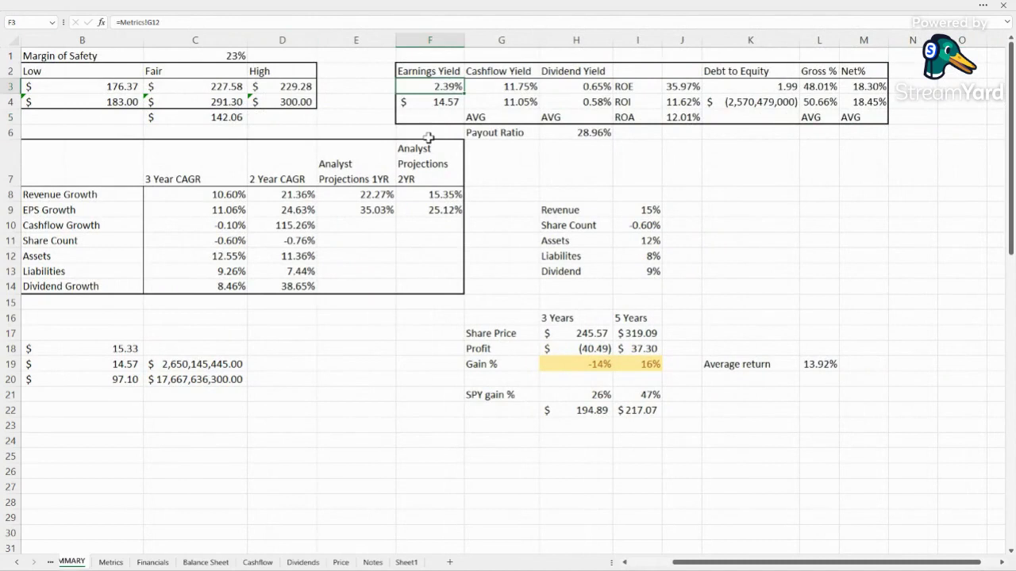
click(437, 103)
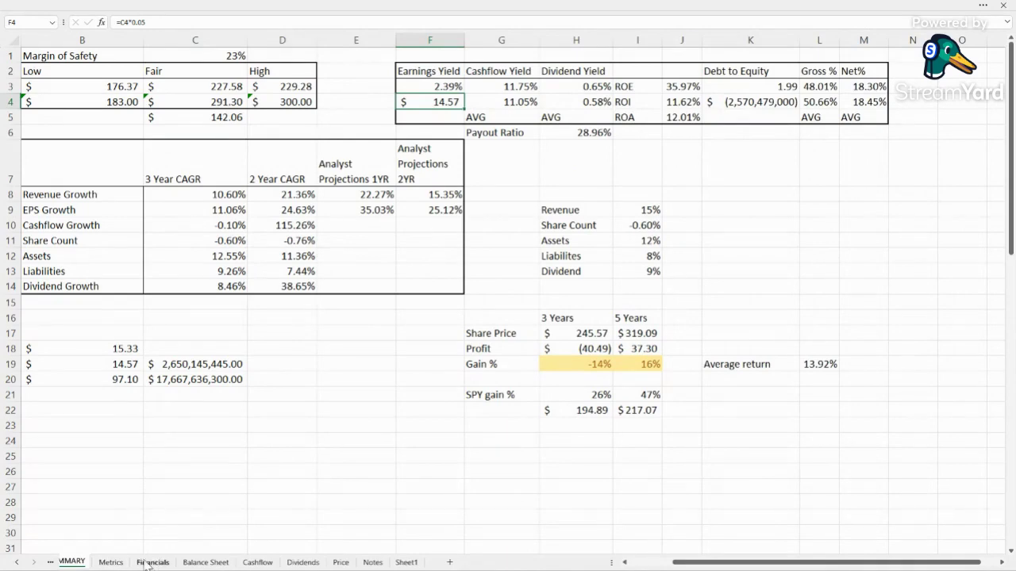
click(111, 563)
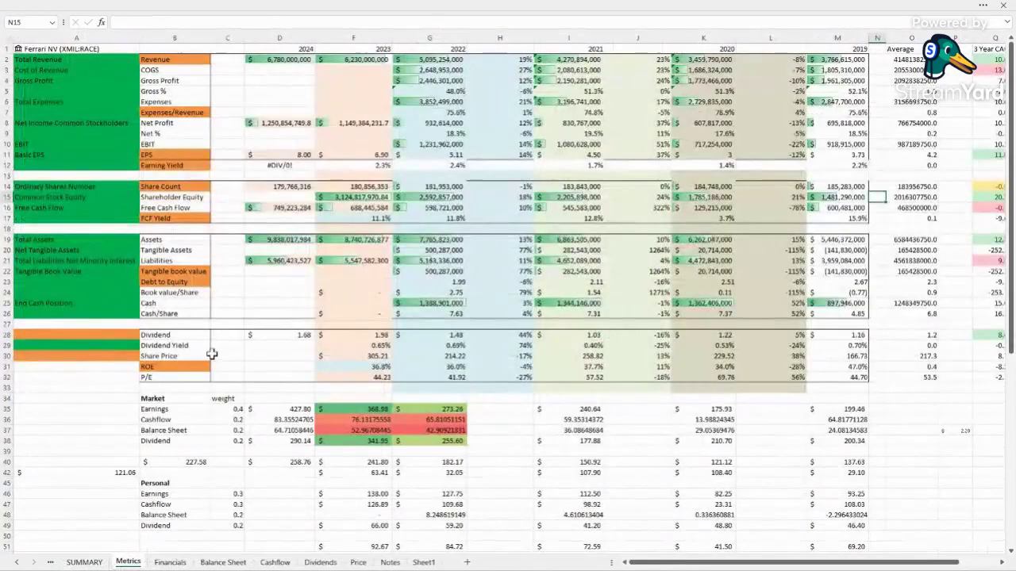
click(376, 156)
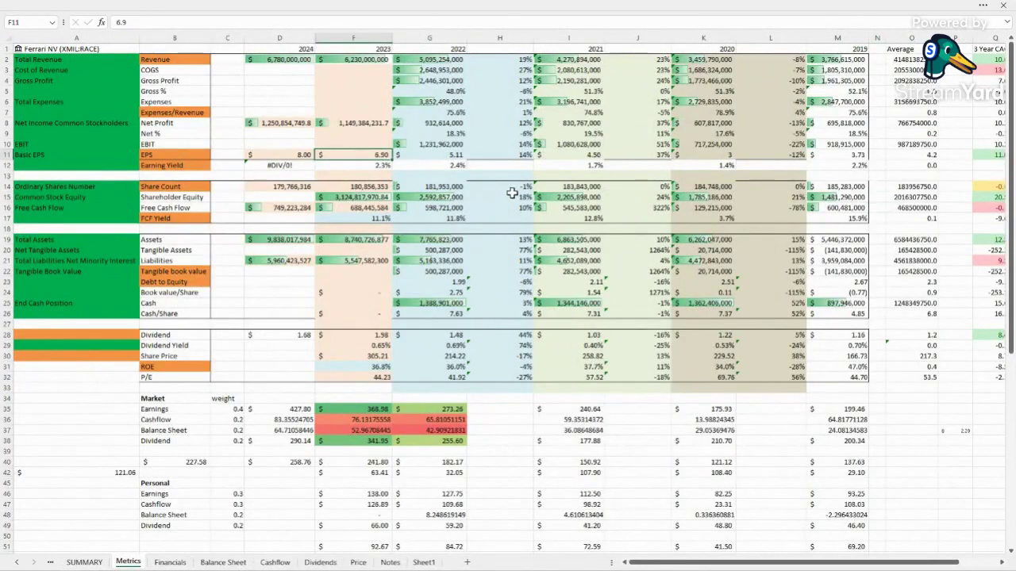
On SUMMARY, review the cashflow yield in G4, the dividend yield in H3 and the payout ratio.
click(288, 162)
key(ctrl+Page_Up)
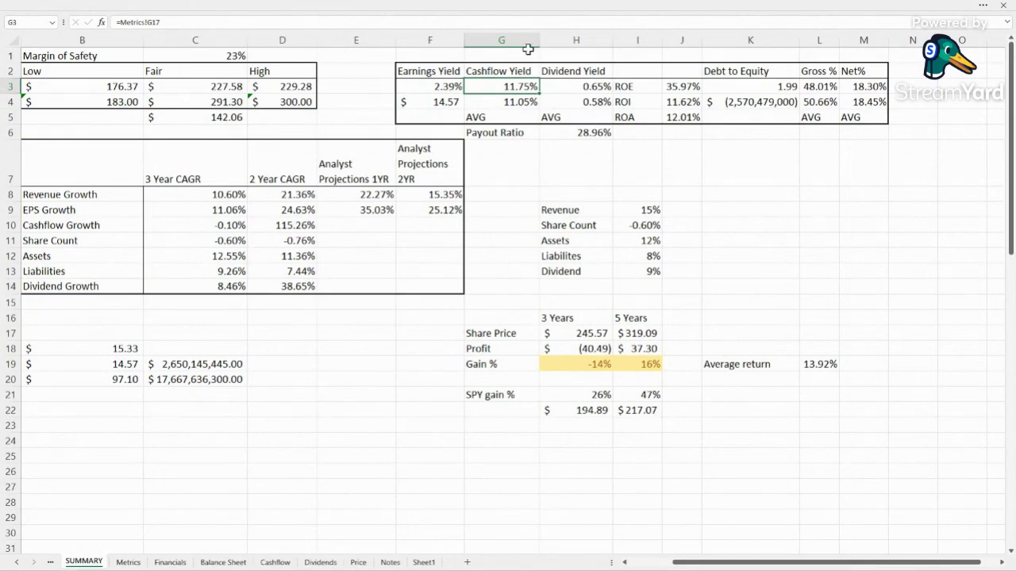
click(512, 100)
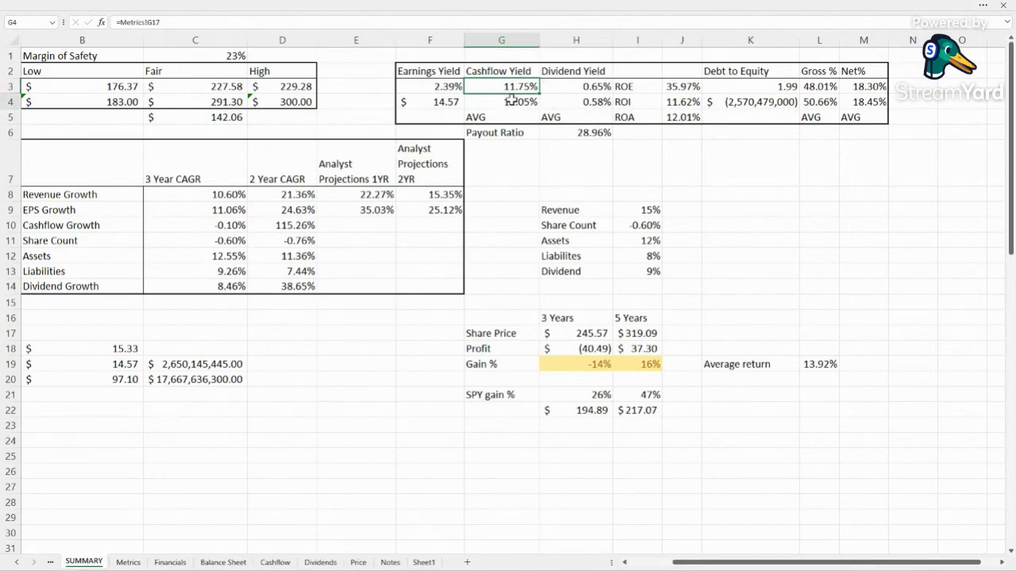
double_click(571, 86)
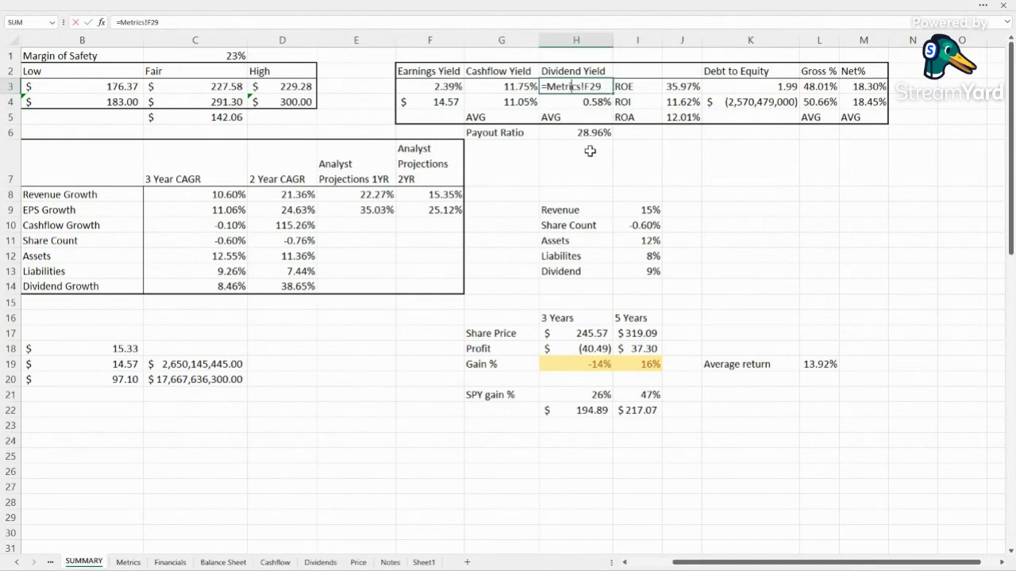
key(Return)
key(Down)
key(Down)
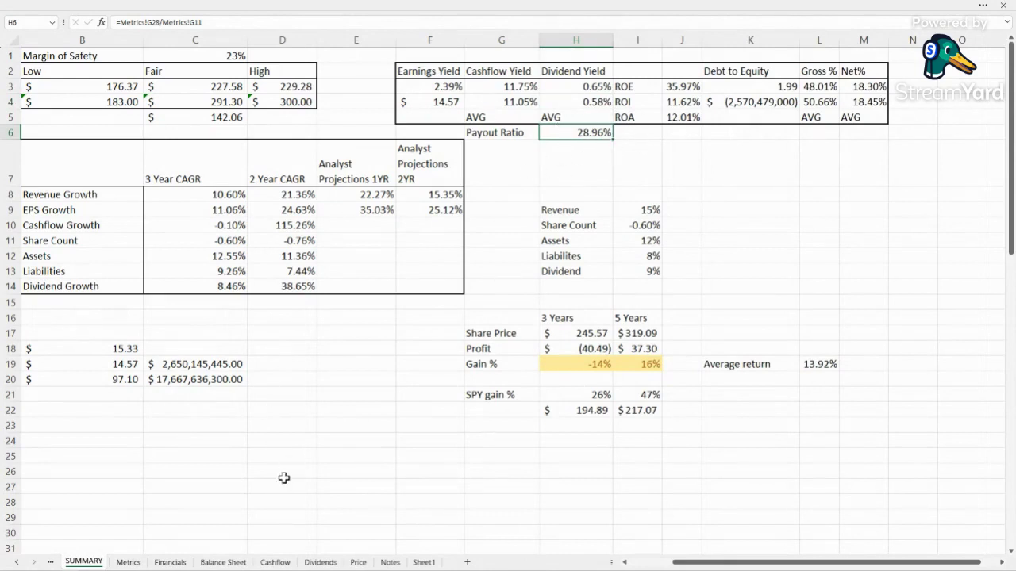
View the chart on the Dividends sheet, then return to SUMMARY.
click(320, 561)
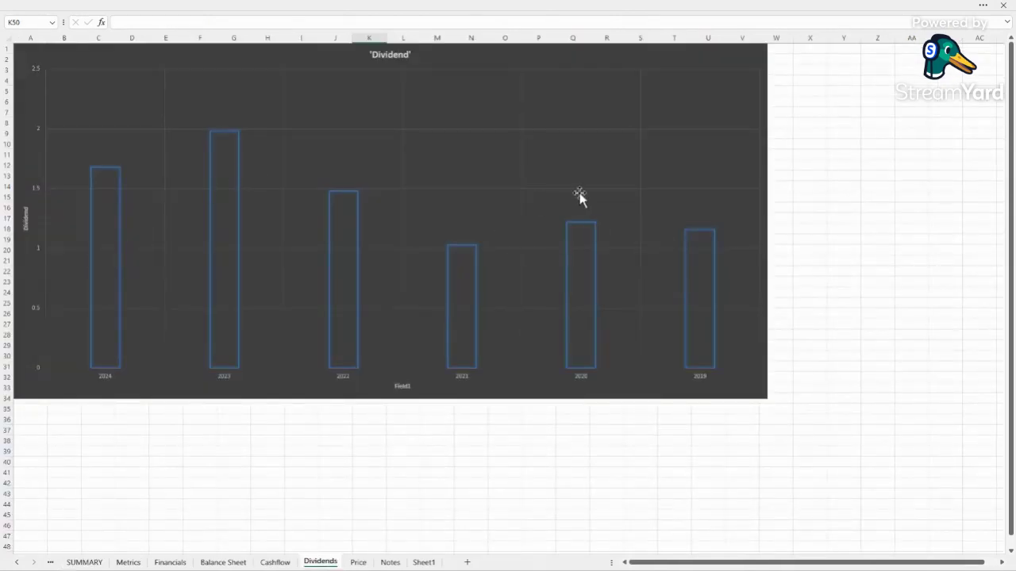
mouse_move(705, 282)
click(83, 562)
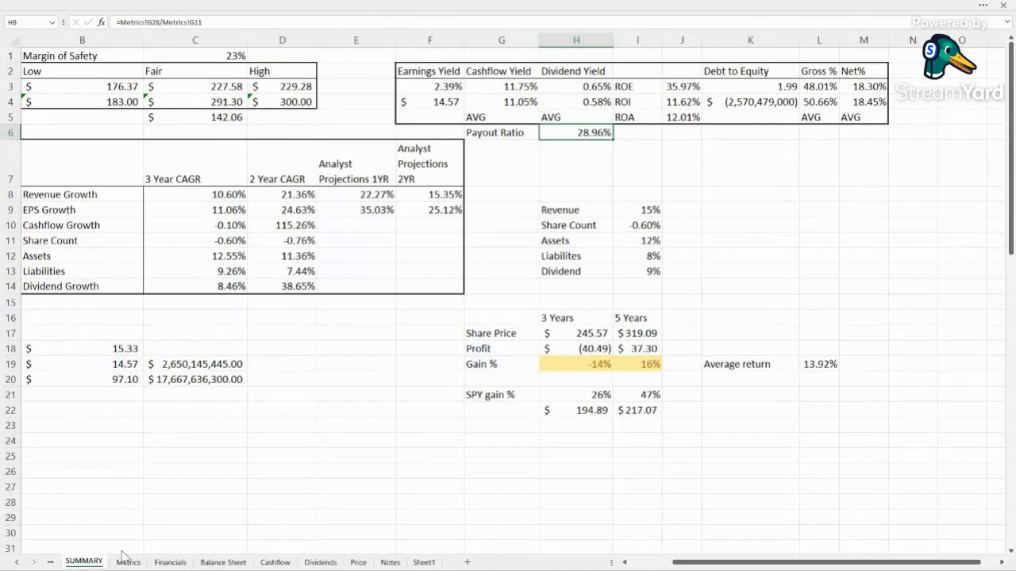
click(689, 87)
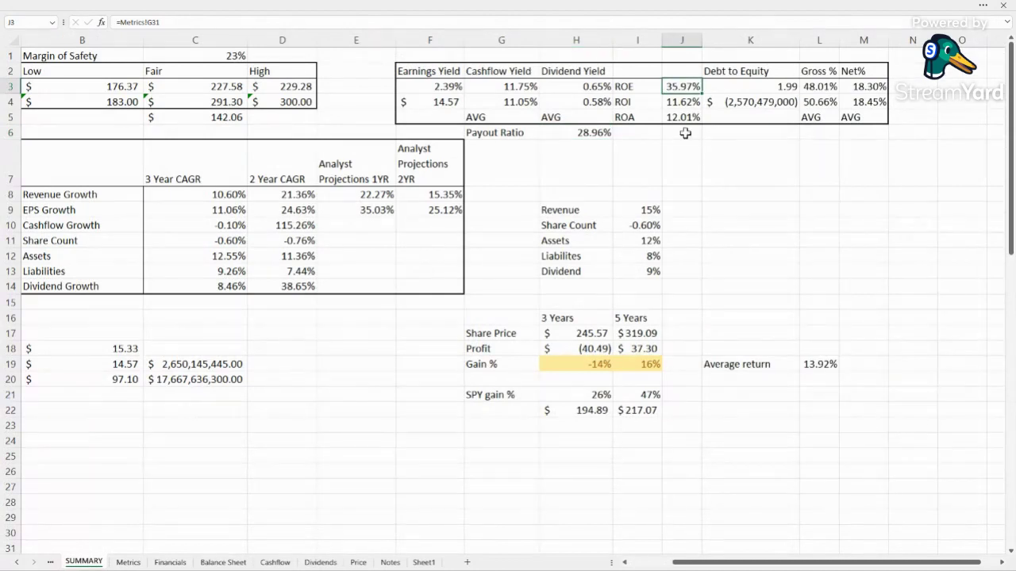
double_click(684, 103)
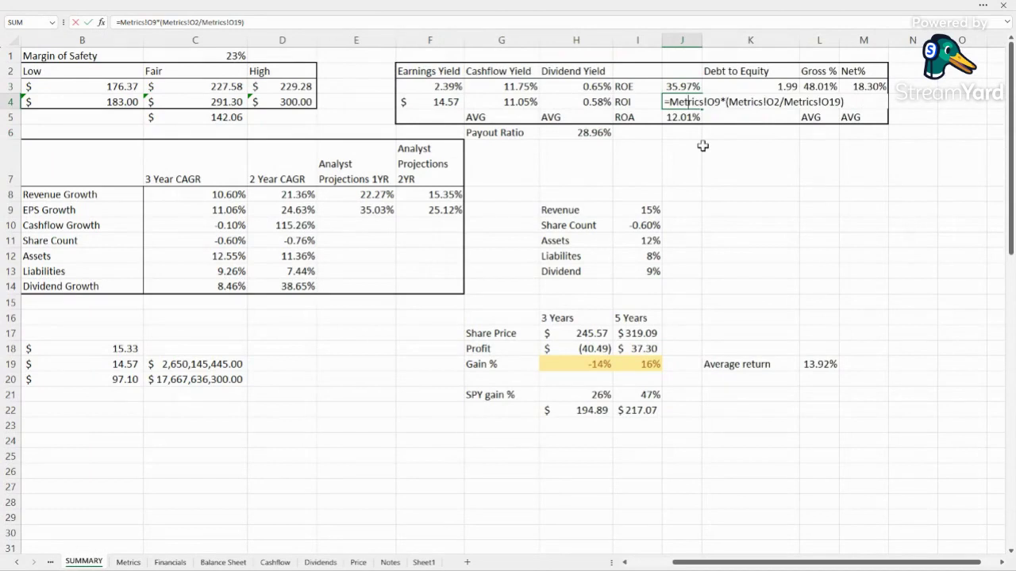
key(Escape)
key(Down)
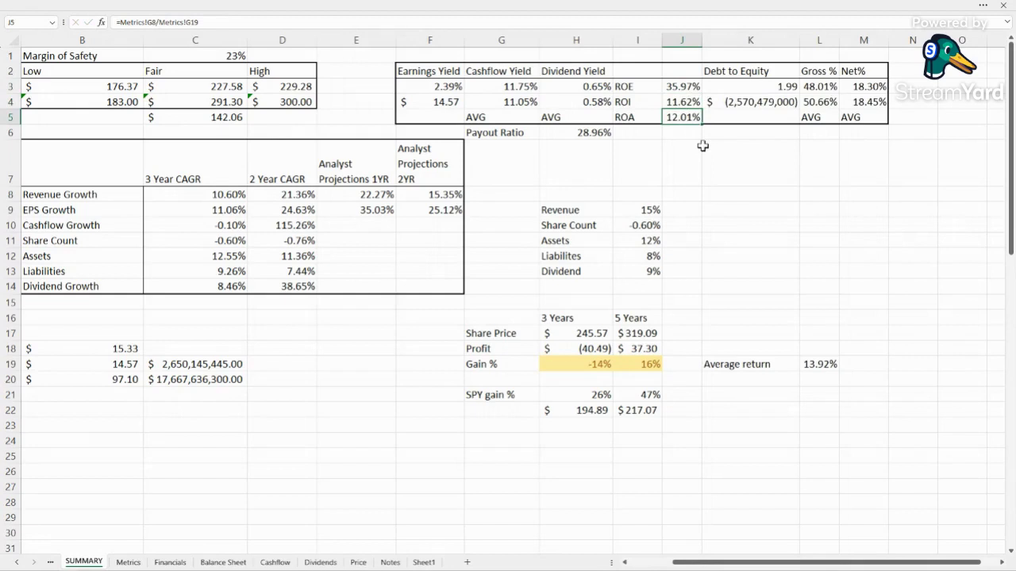
key(Up)
key(Up)
key(Down)
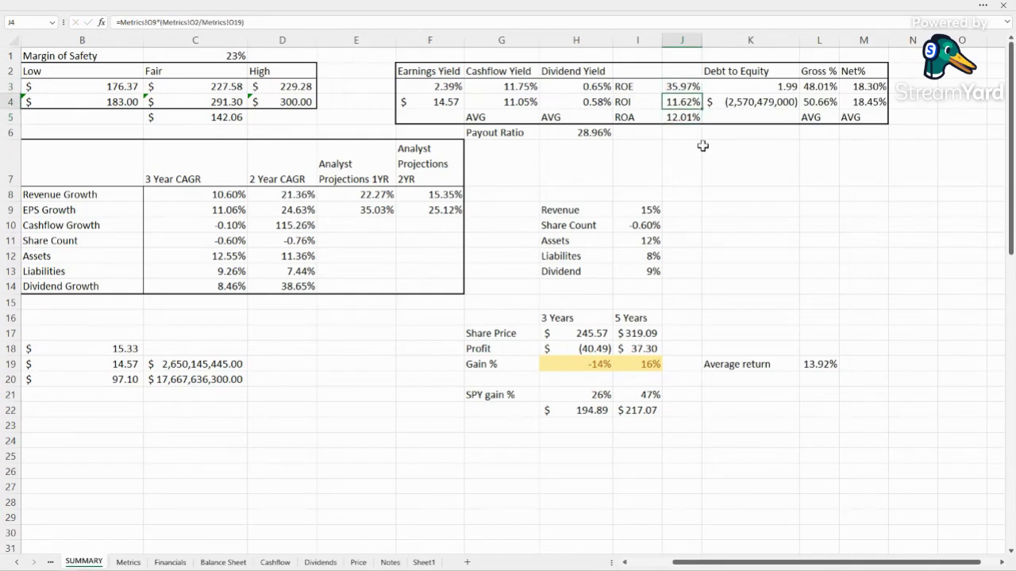
key(Up)
key(Down)
key(Down)
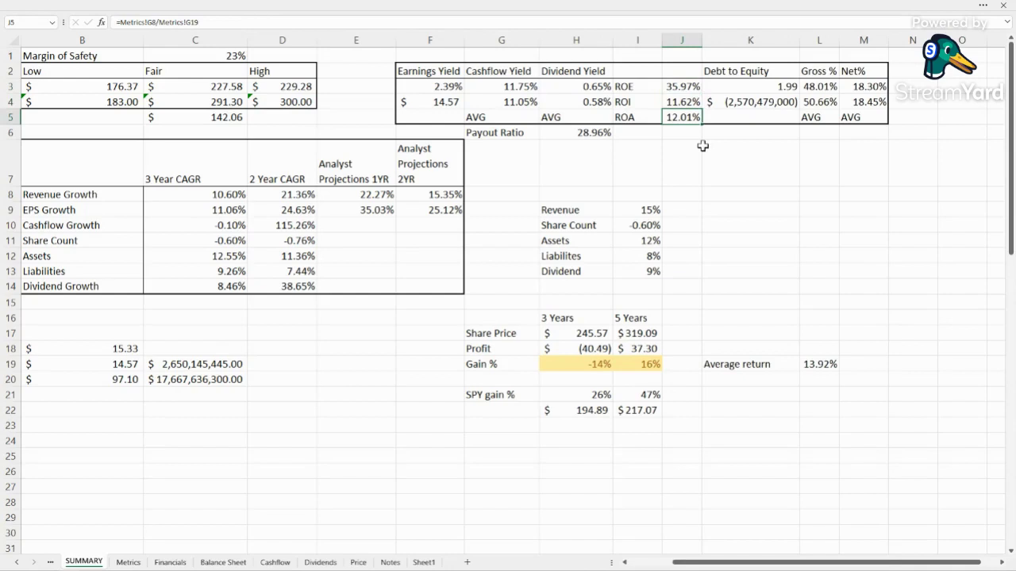
key(Up)
key(Up)
key(Right)
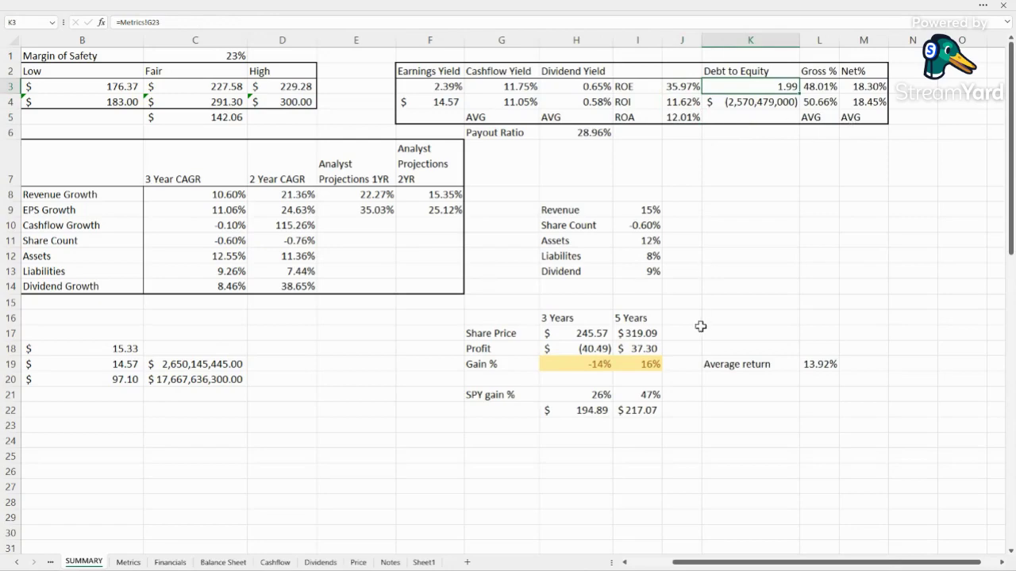
Check the =M21/M15 Debt to Equity formula and compare row 23's yearly values (1.99, 2.11, 2.51, 2.67).
click(128, 561)
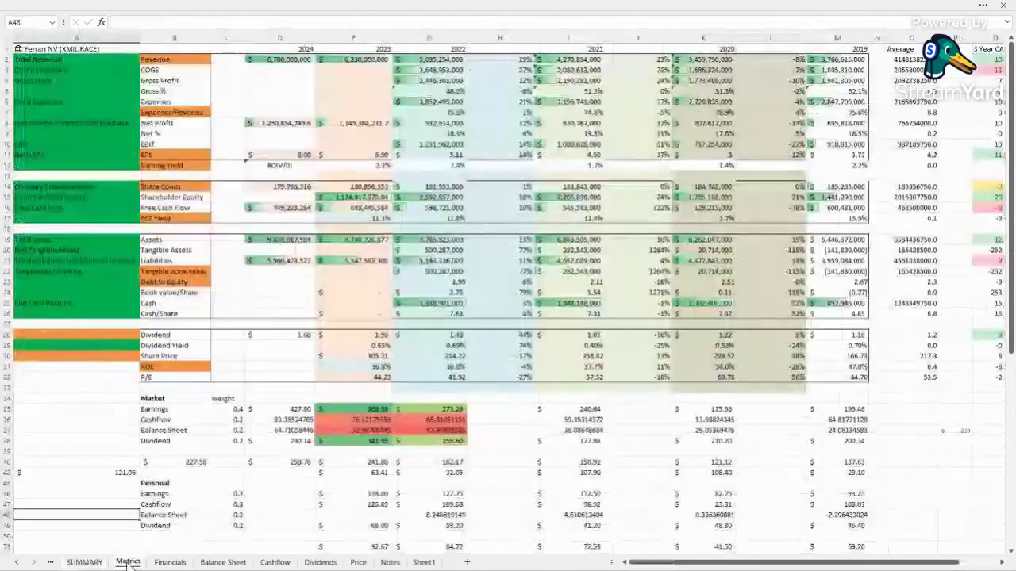
click(862, 282)
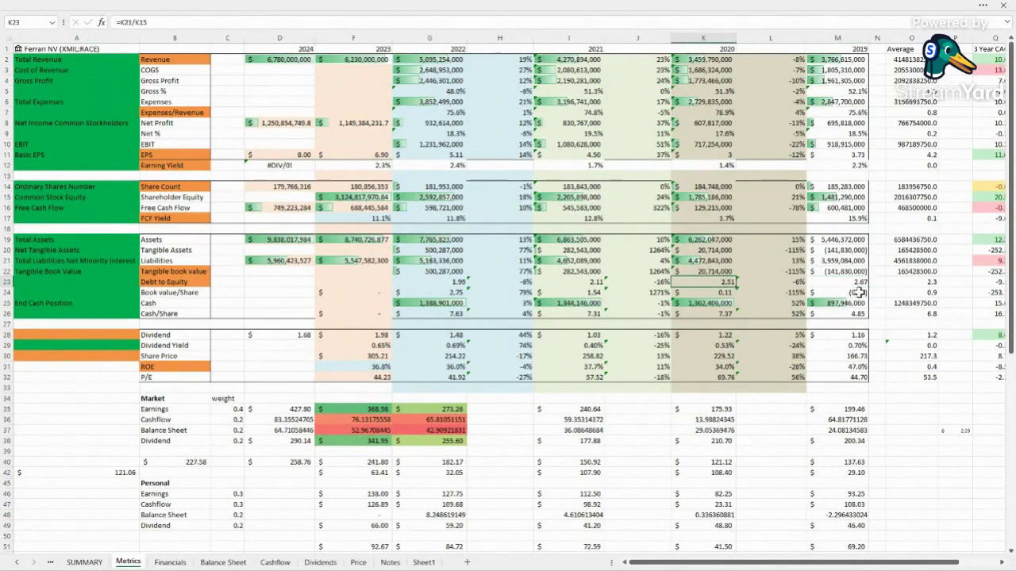
double_click(854, 284)
key(Escape)
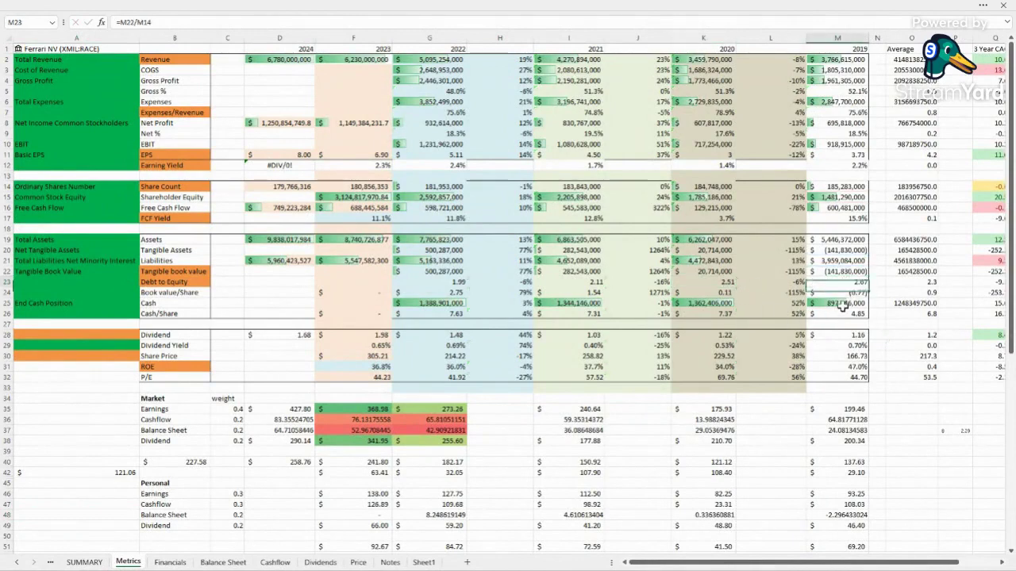
key(Left)
key(Left)
key(Left)
key(Left)
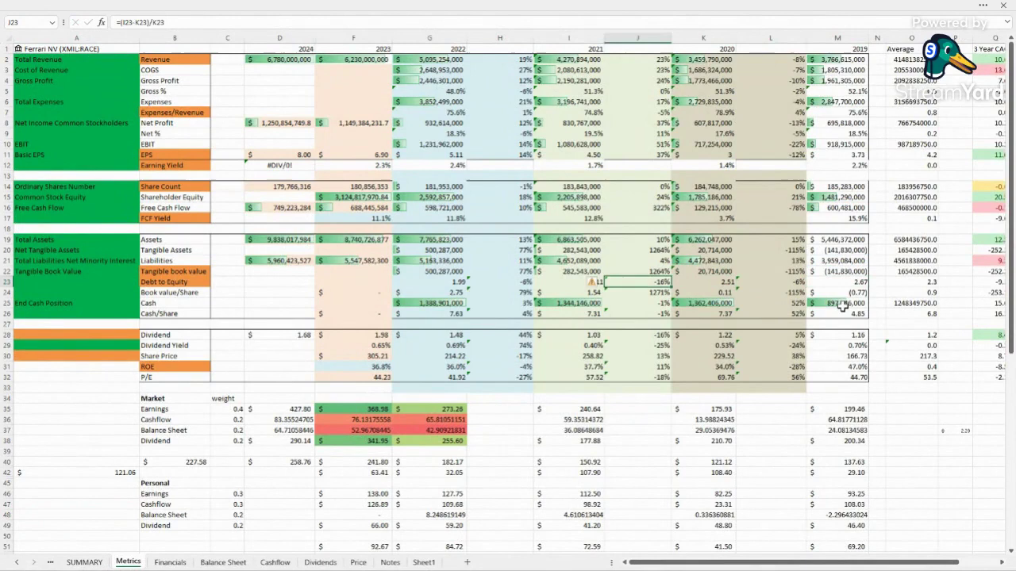
key(Left)
key(Left)
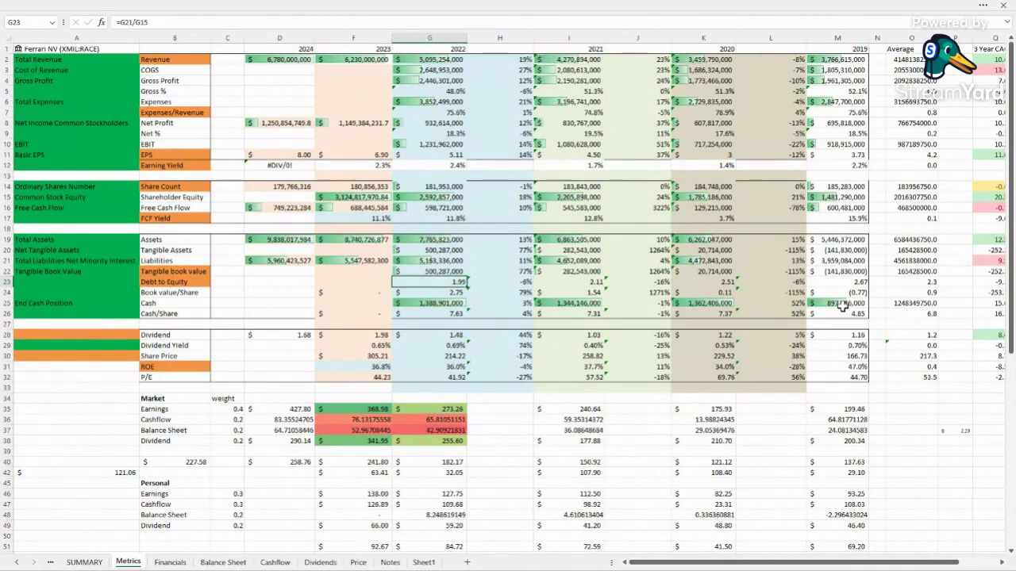
key(Right)
key(Right)
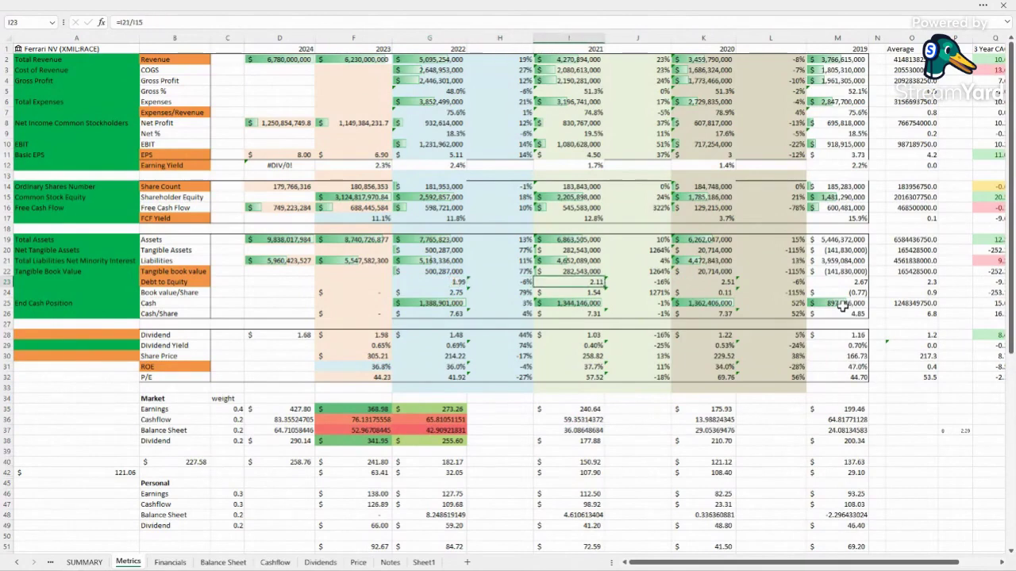
click(346, 283)
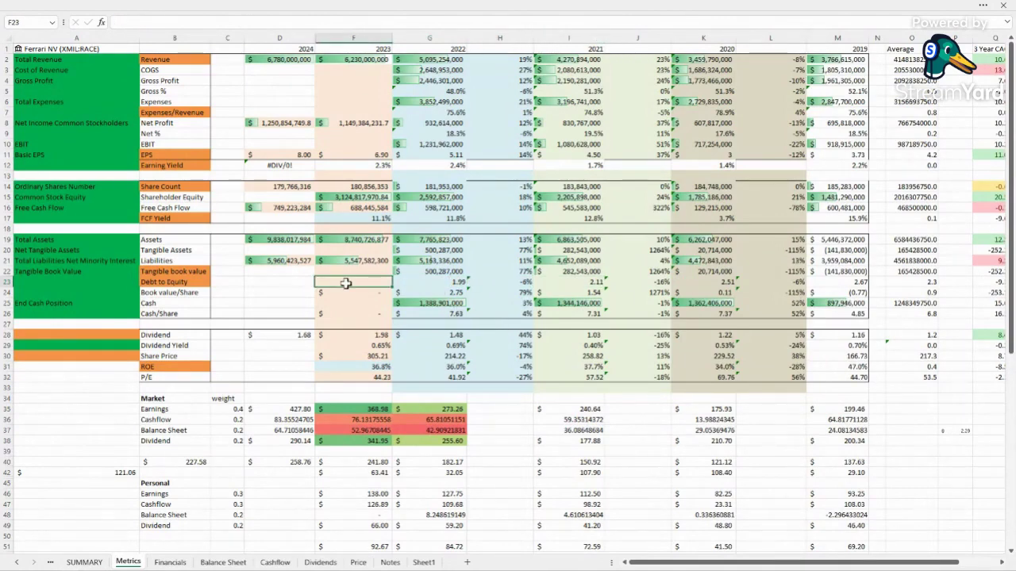
Trace the Gross % and Net% formulas in L3, L4, M3 and M4 back to their Metrics references.
click(84, 560)
click(369, 391)
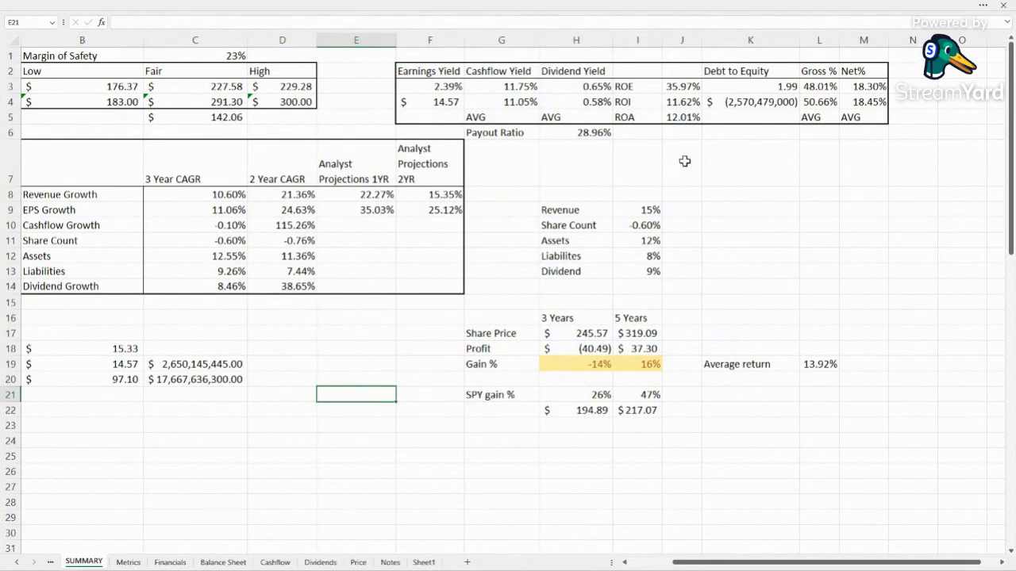
click(829, 86)
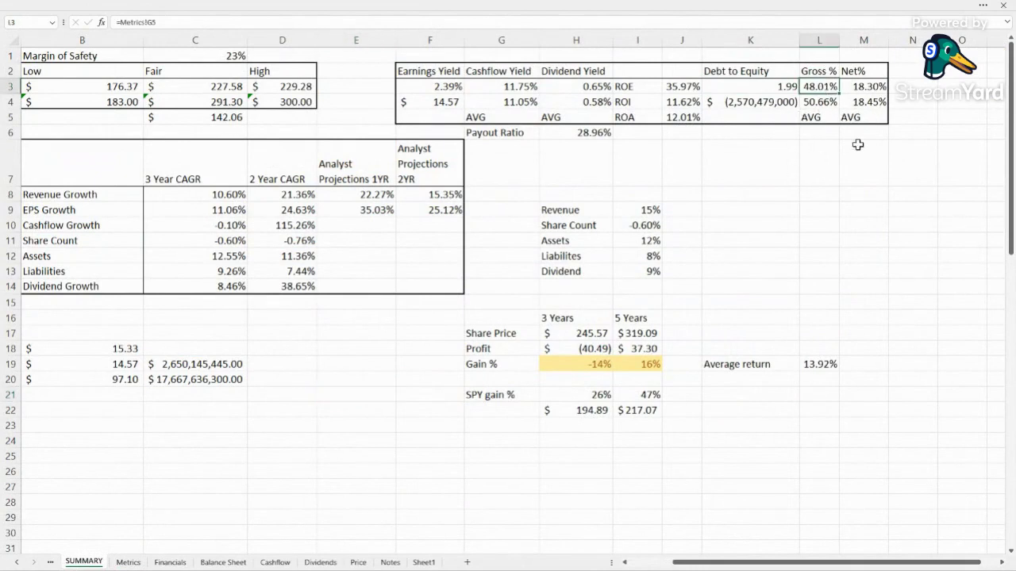
click(821, 104)
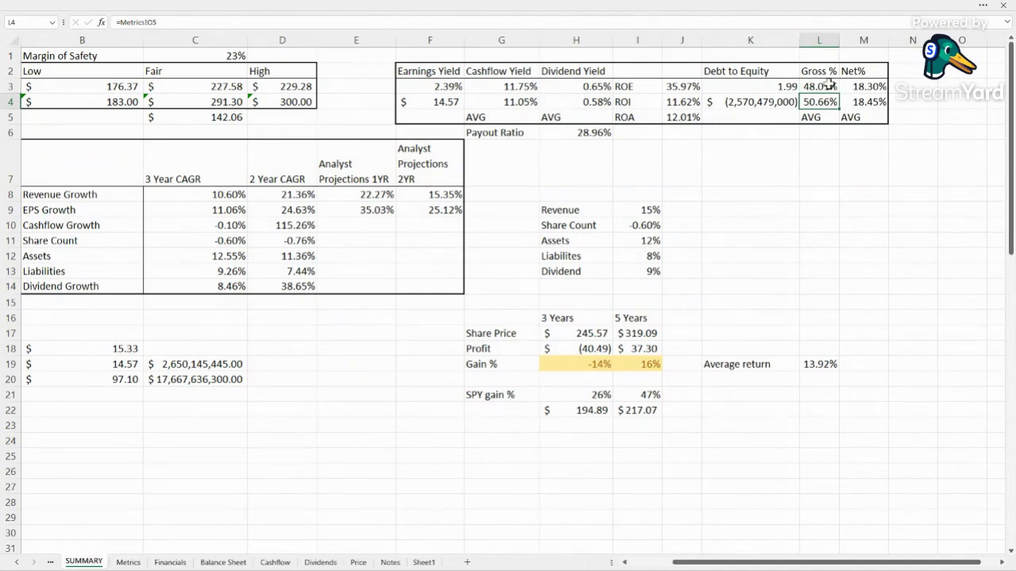
click(885, 87)
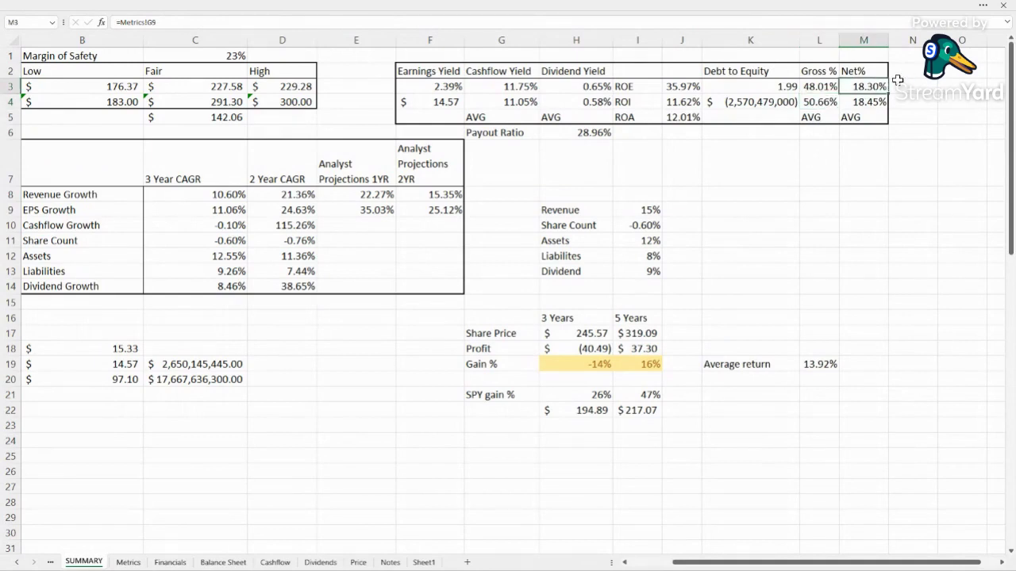
click(864, 103)
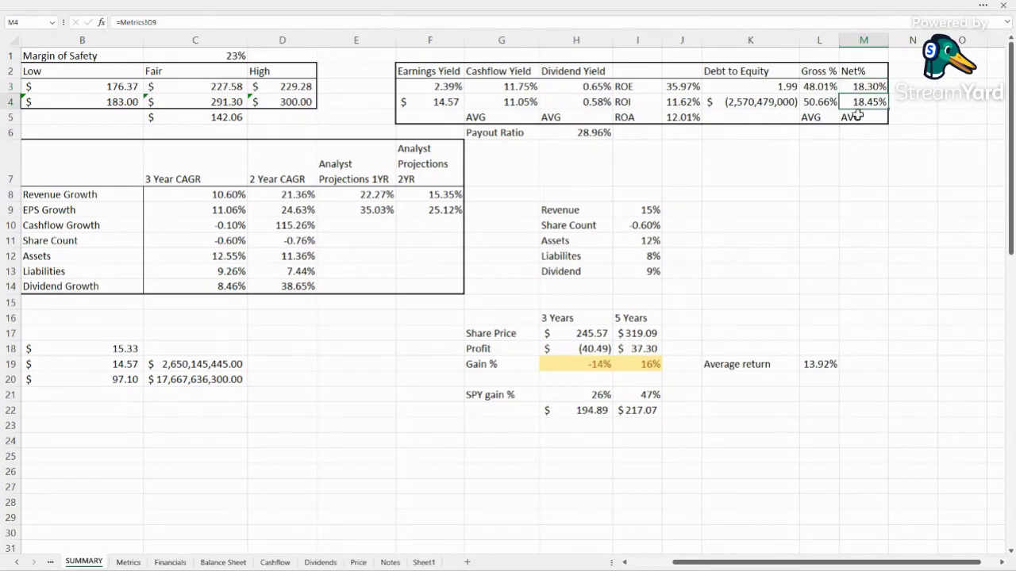
click(406, 438)
click(804, 194)
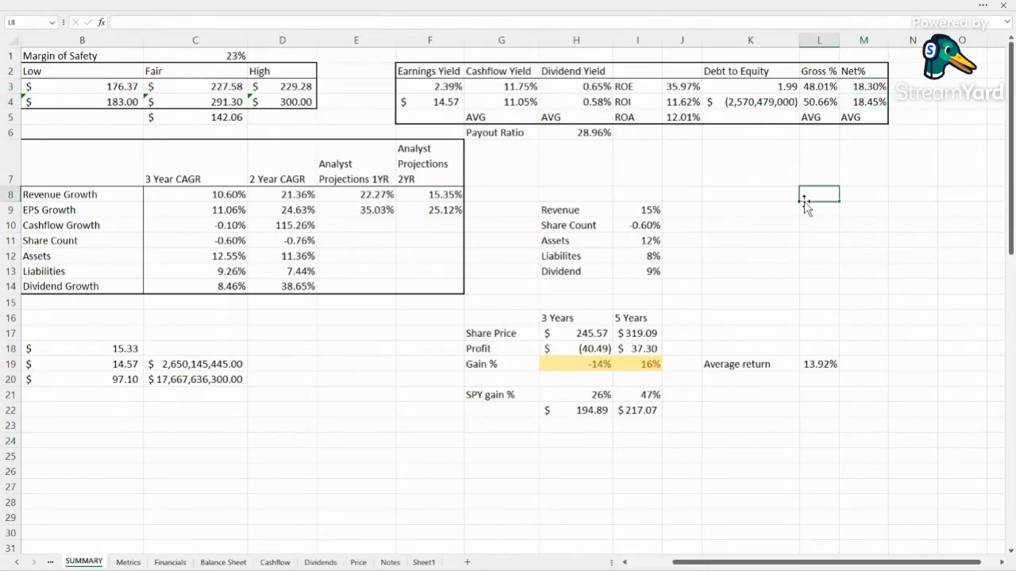
scroll(398, 297, left, 1)
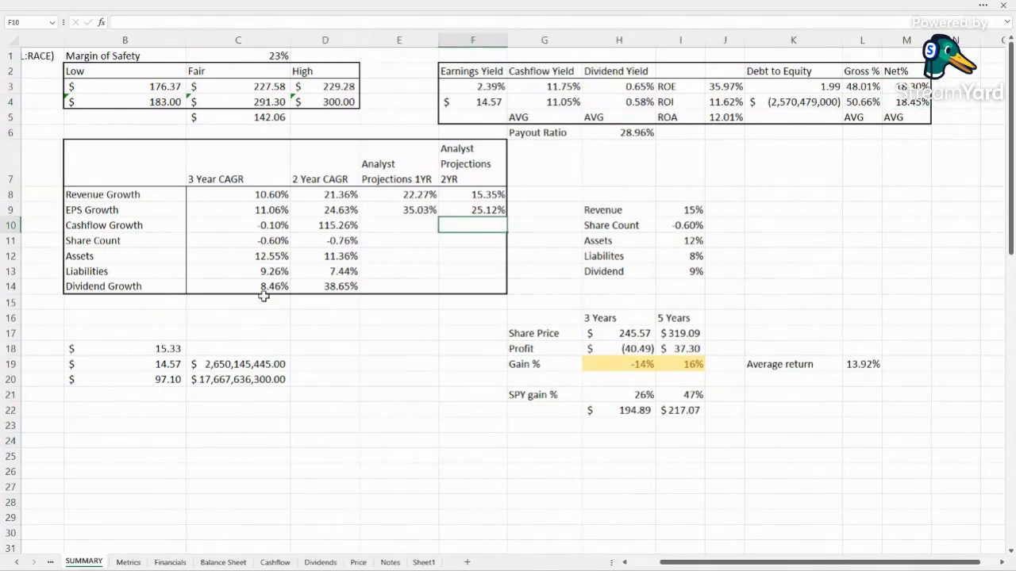
click(236, 178)
click(333, 179)
click(422, 170)
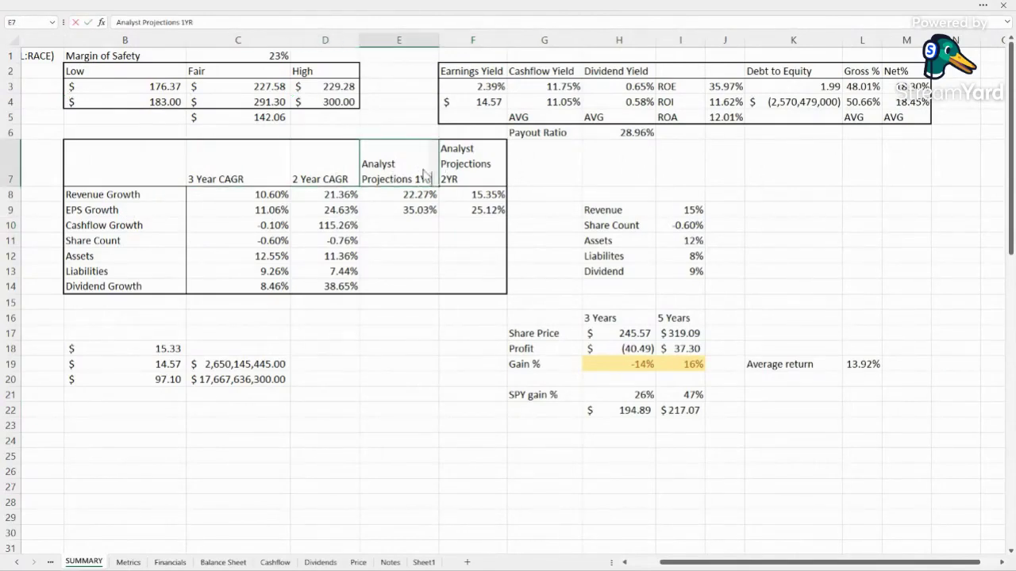
click(474, 176)
click(462, 298)
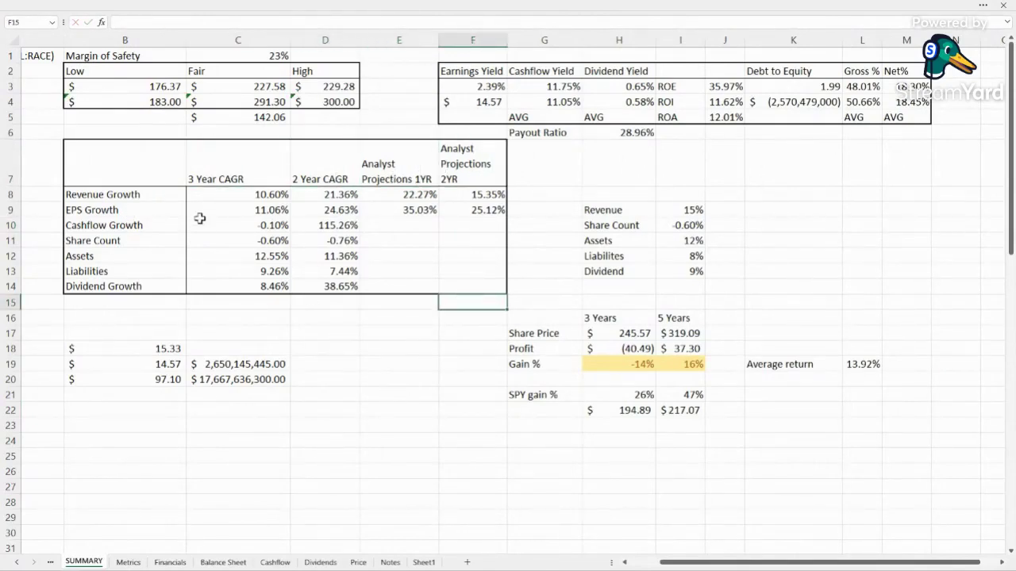
click(260, 197)
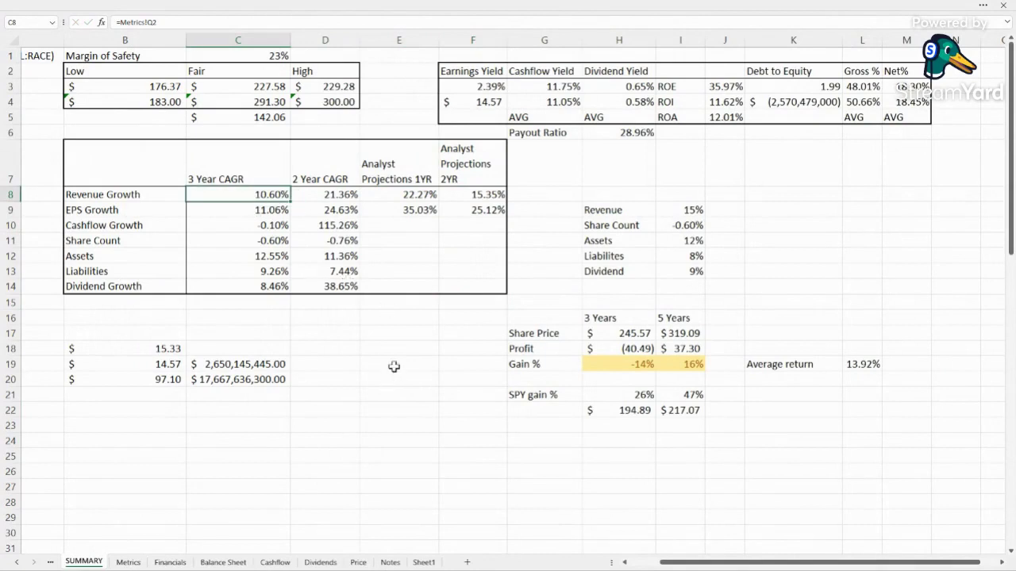
click(342, 194)
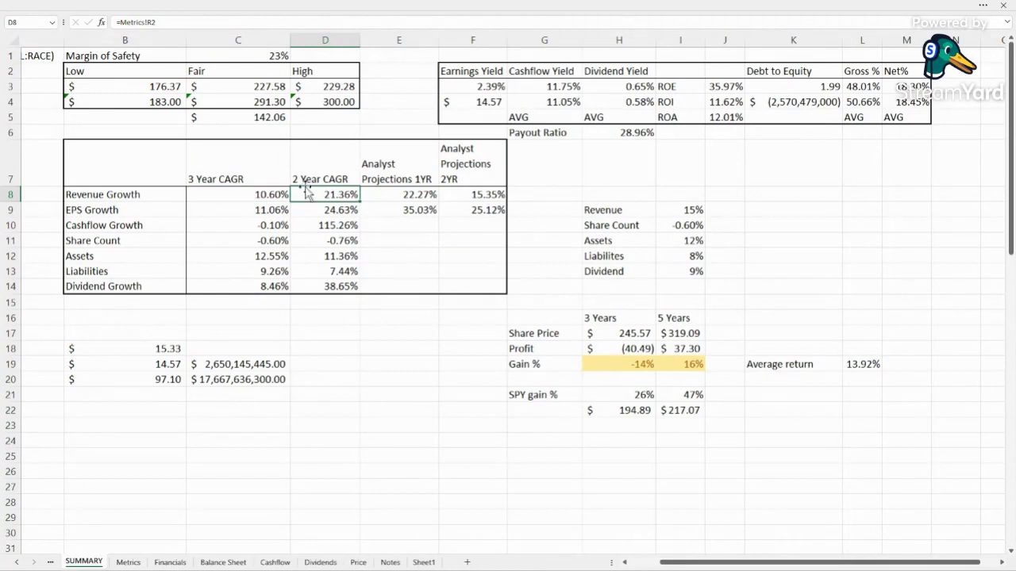
click(410, 195)
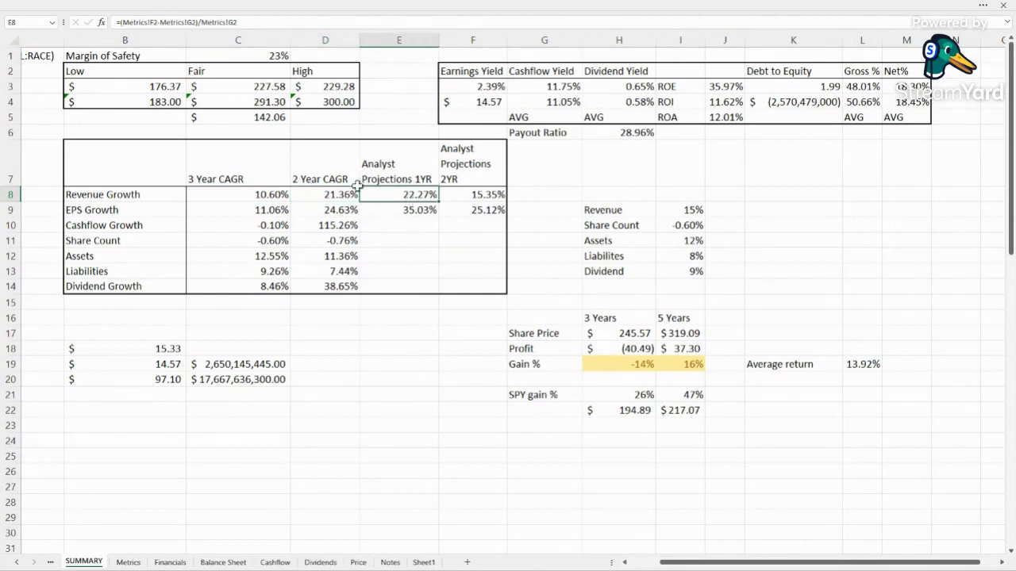
click(484, 193)
click(425, 427)
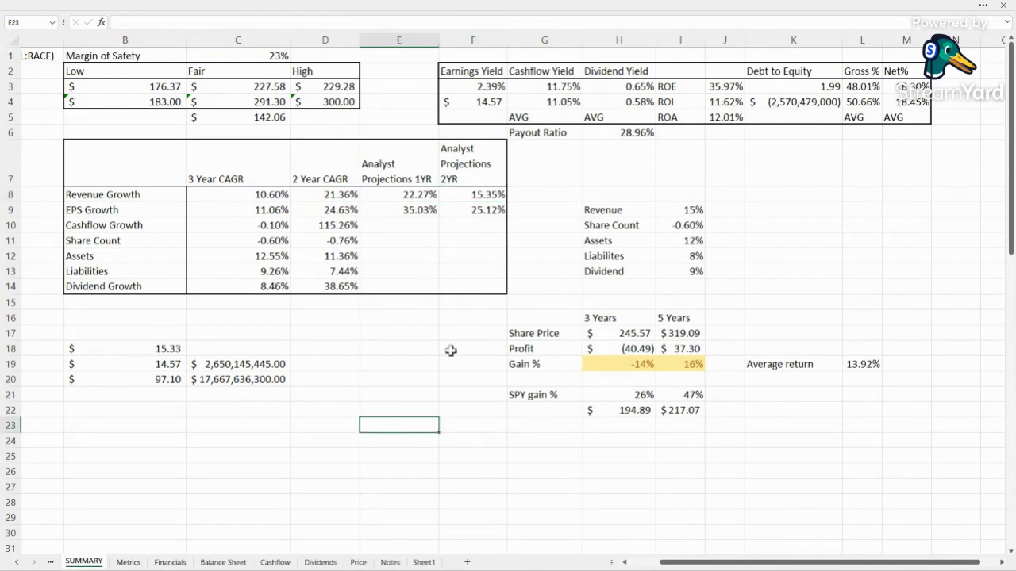
click(497, 202)
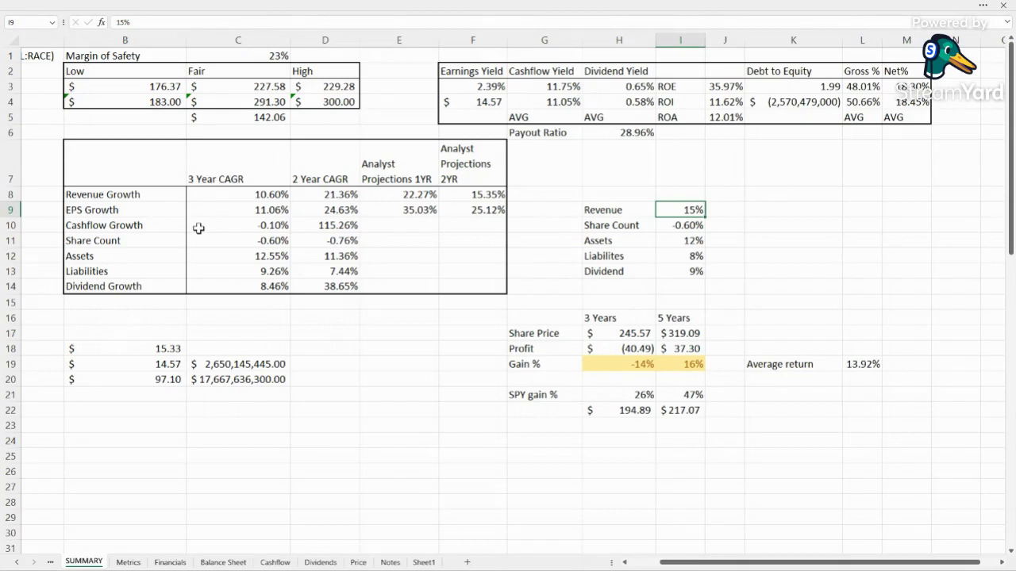
click(250, 213)
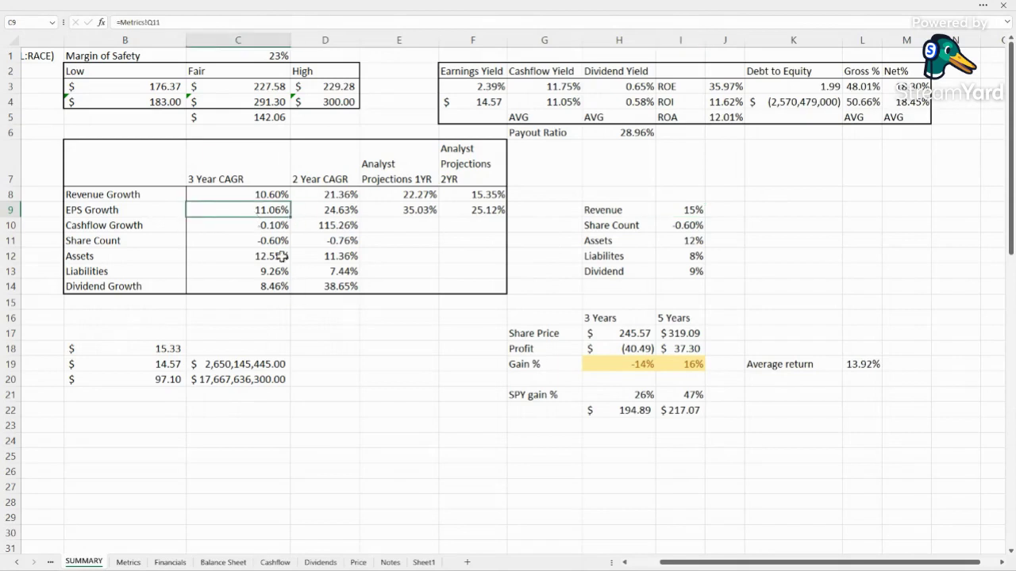
click(329, 211)
click(421, 209)
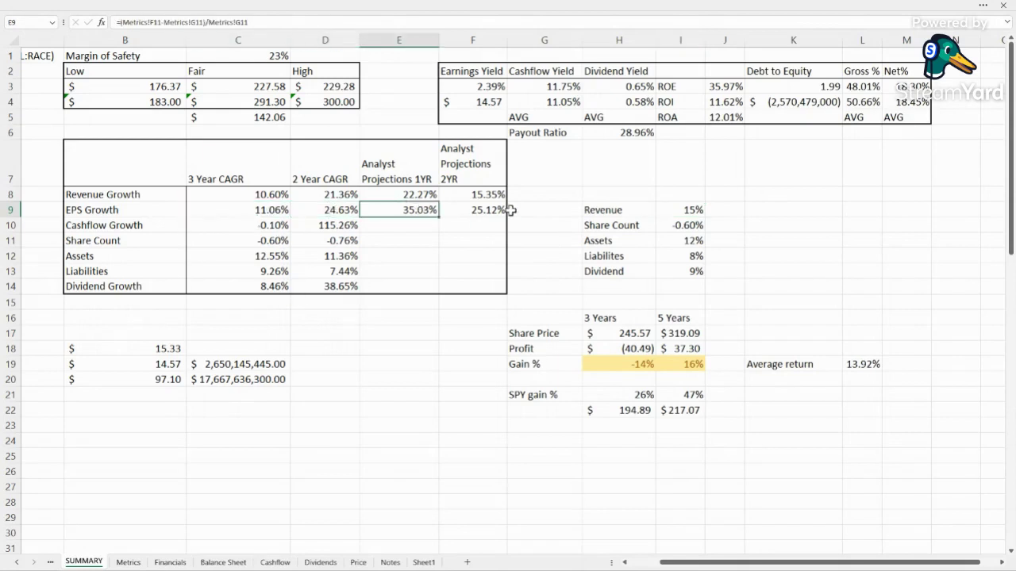
click(489, 211)
click(408, 210)
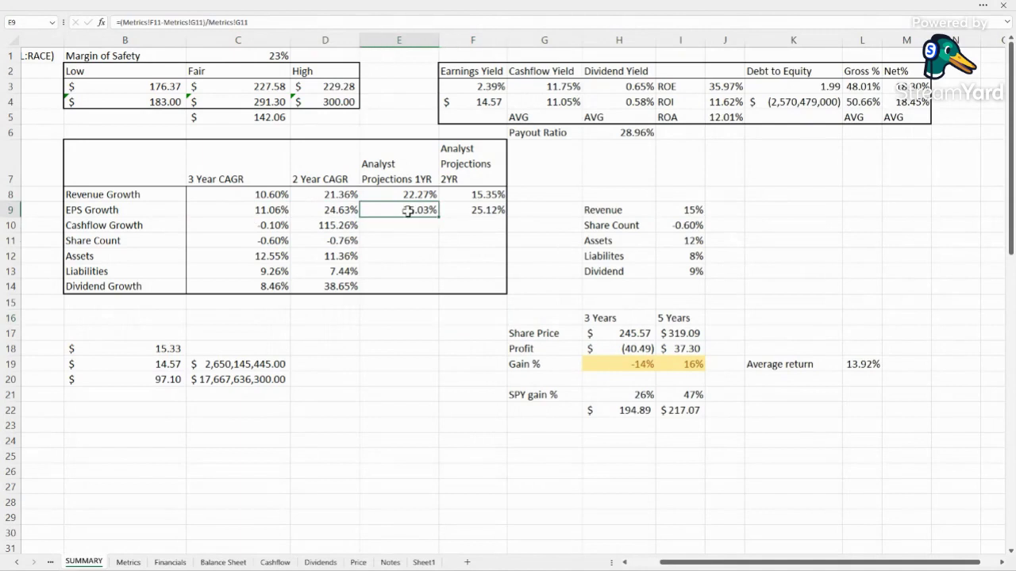
click(485, 210)
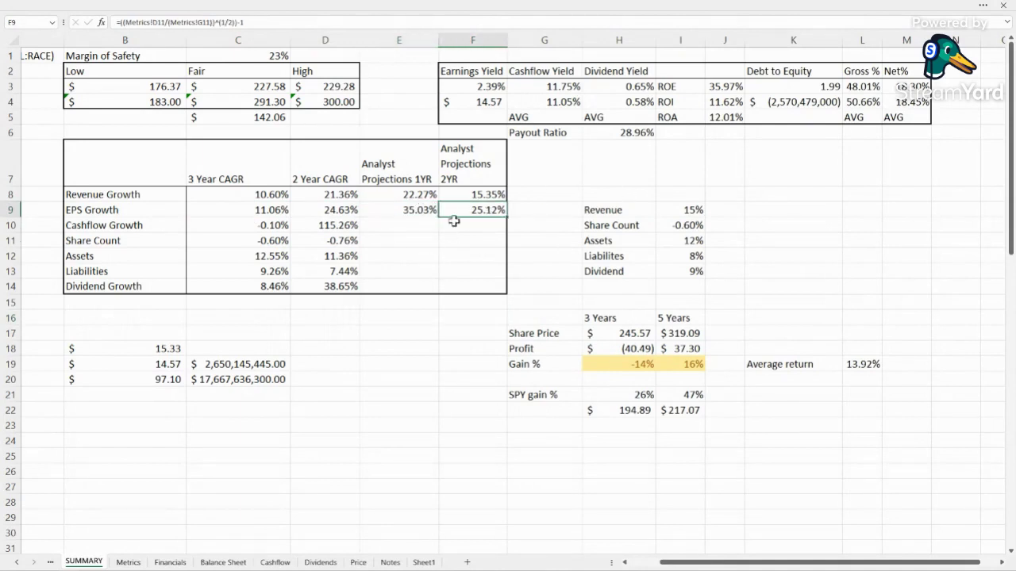
click(404, 344)
click(248, 225)
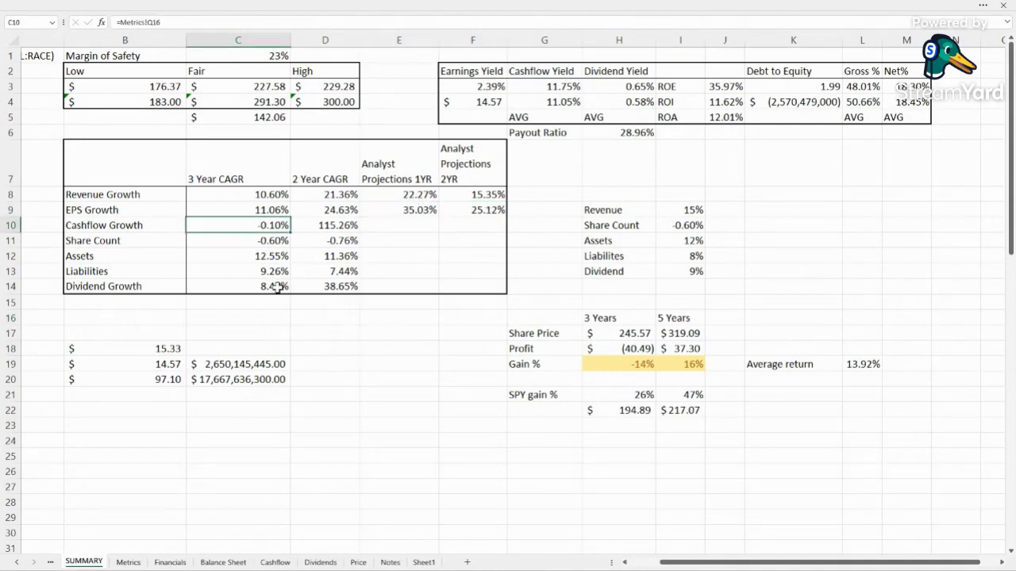
click(315, 228)
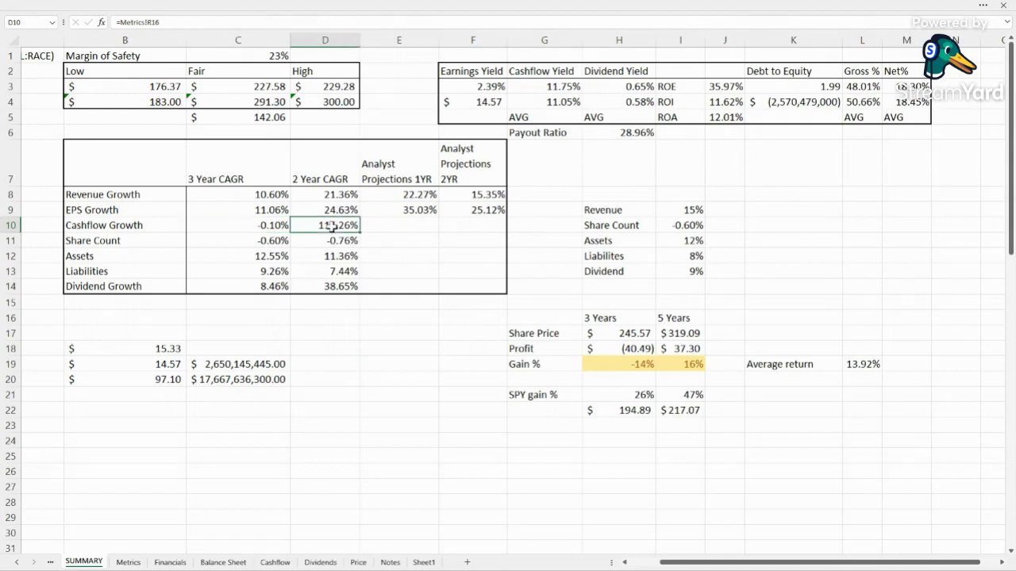
double_click(254, 222)
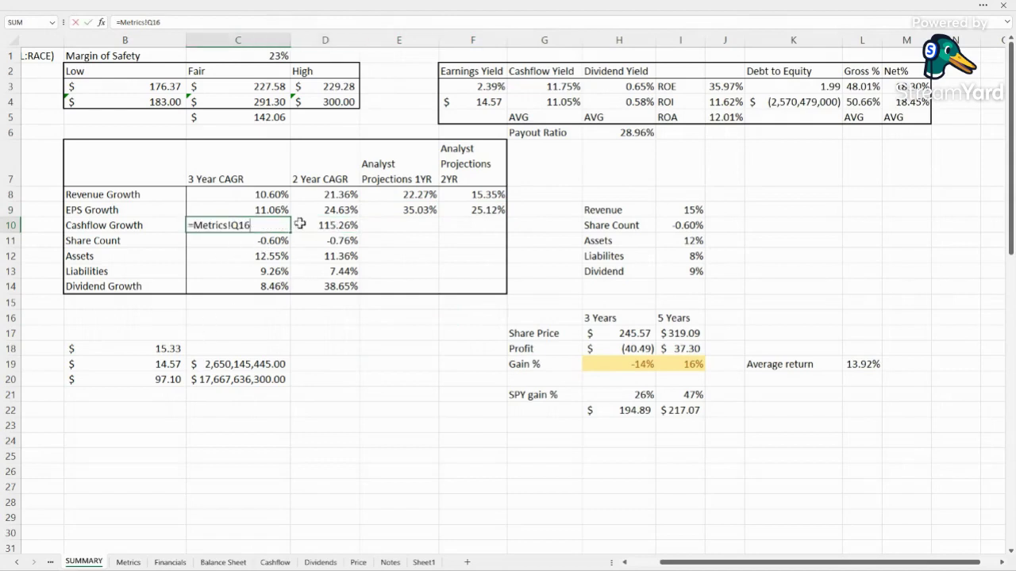
click(324, 224)
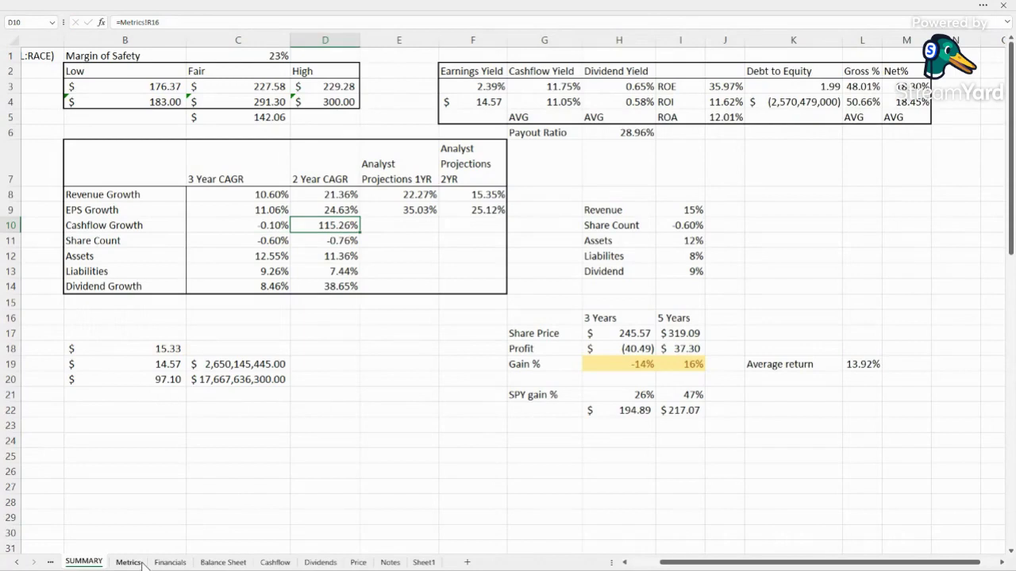
click(275, 563)
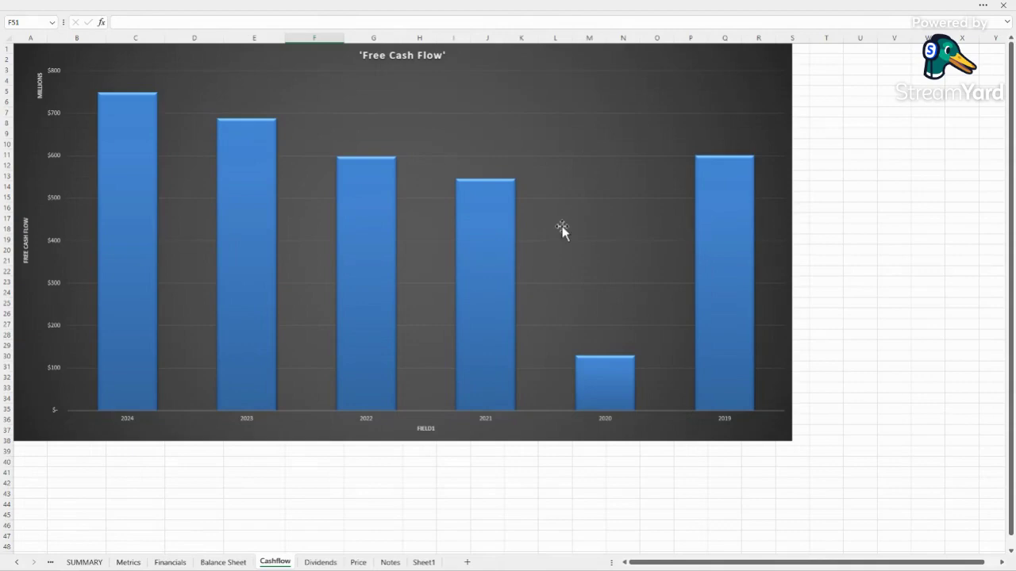
click(127, 563)
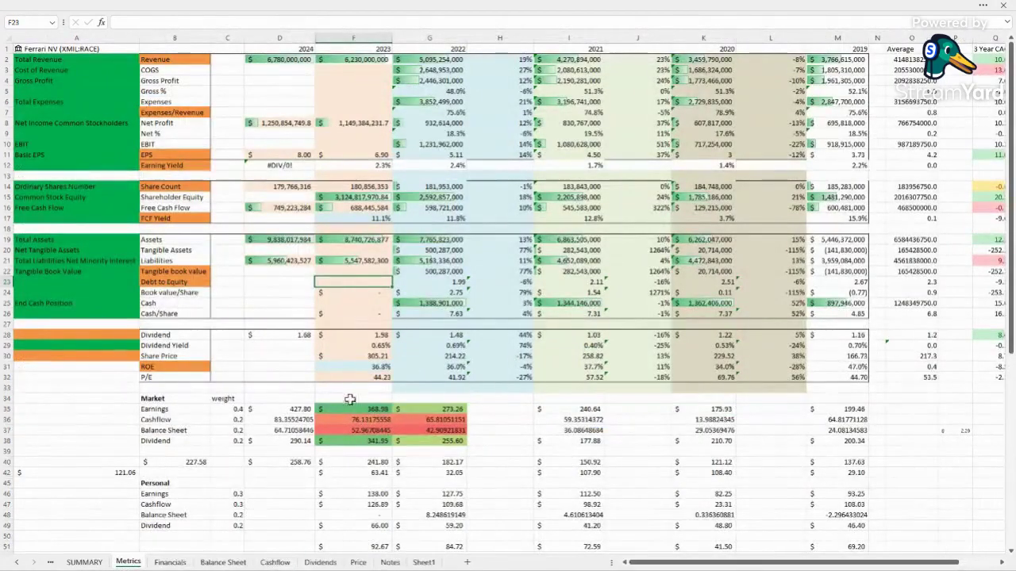
click(84, 562)
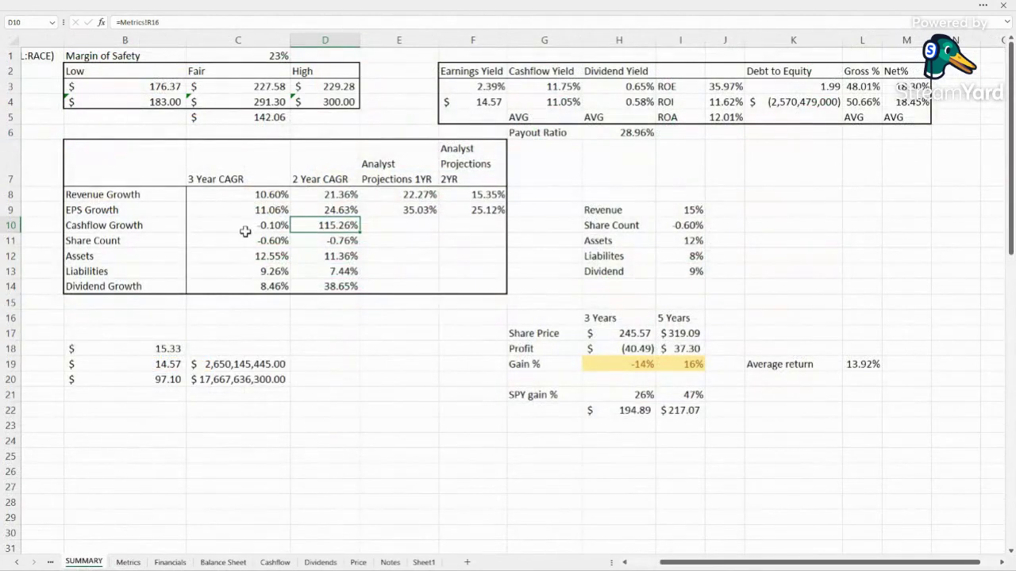
click(257, 235)
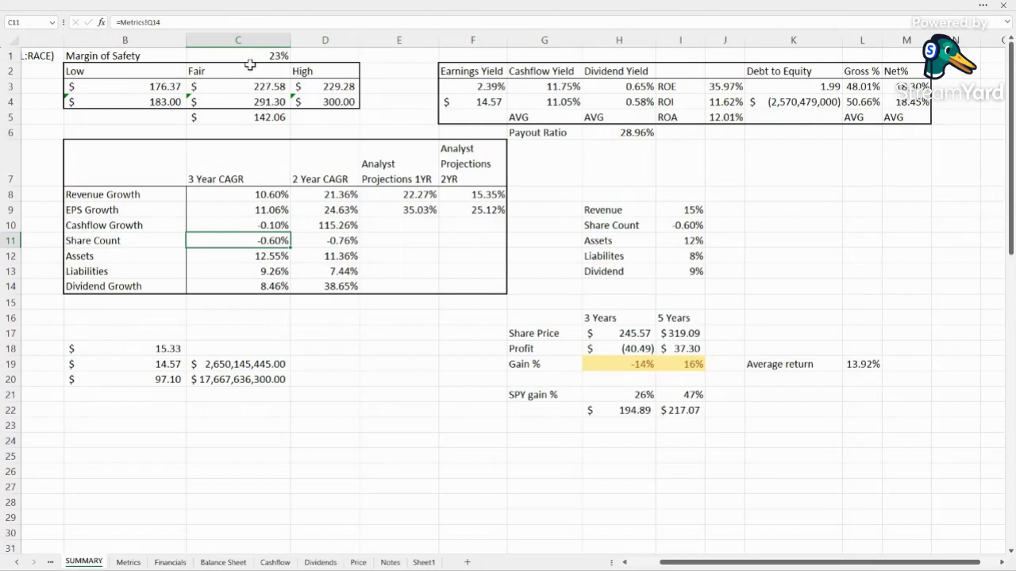
click(364, 357)
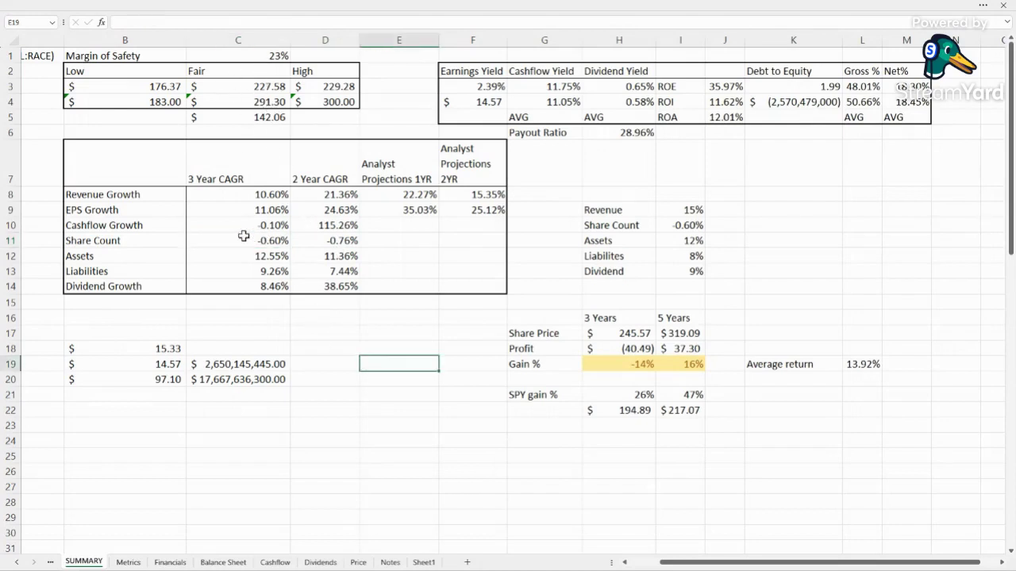
click(246, 236)
click(367, 317)
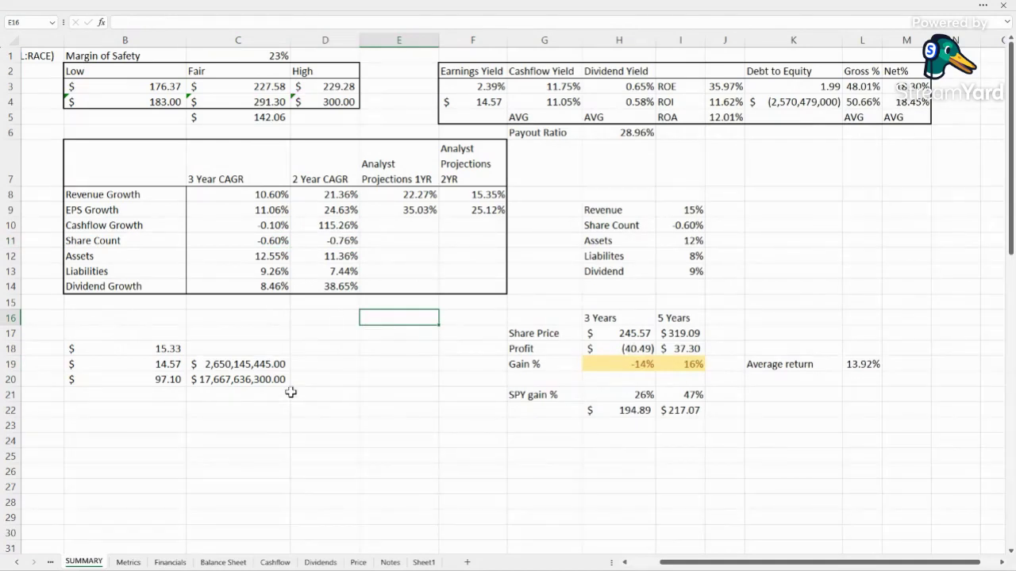
click(326, 241)
click(265, 256)
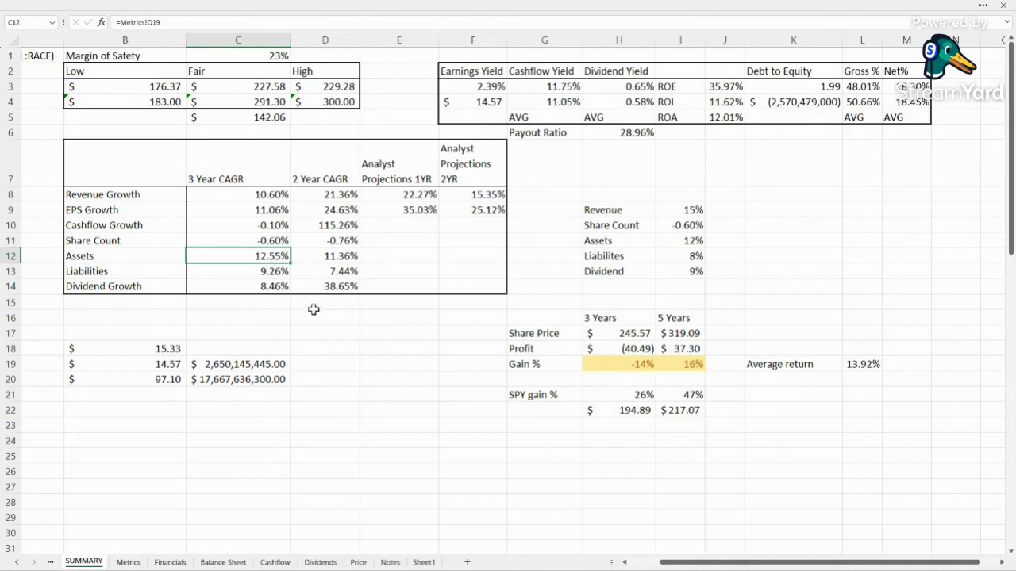
click(325, 256)
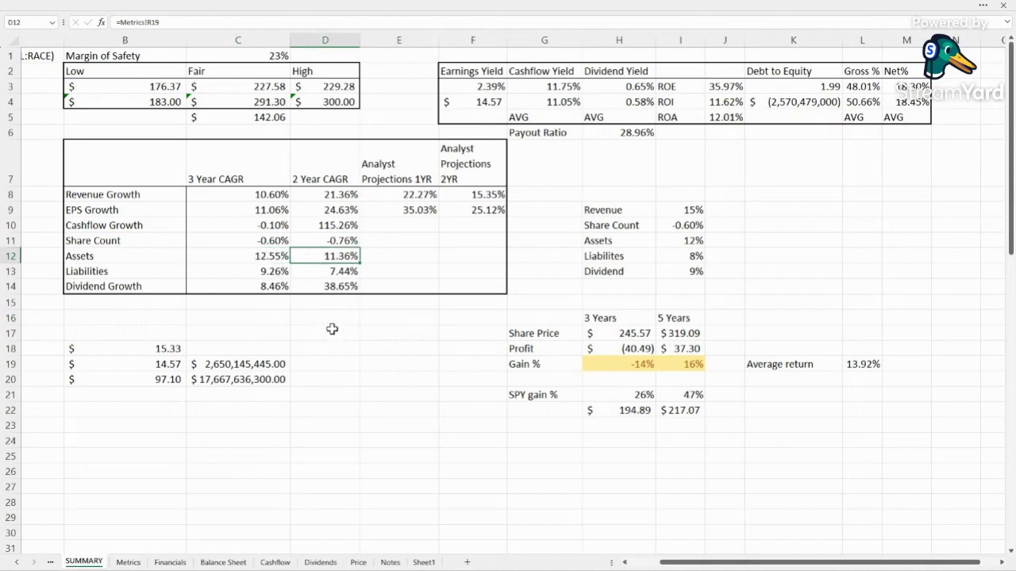
click(267, 265)
click(310, 251)
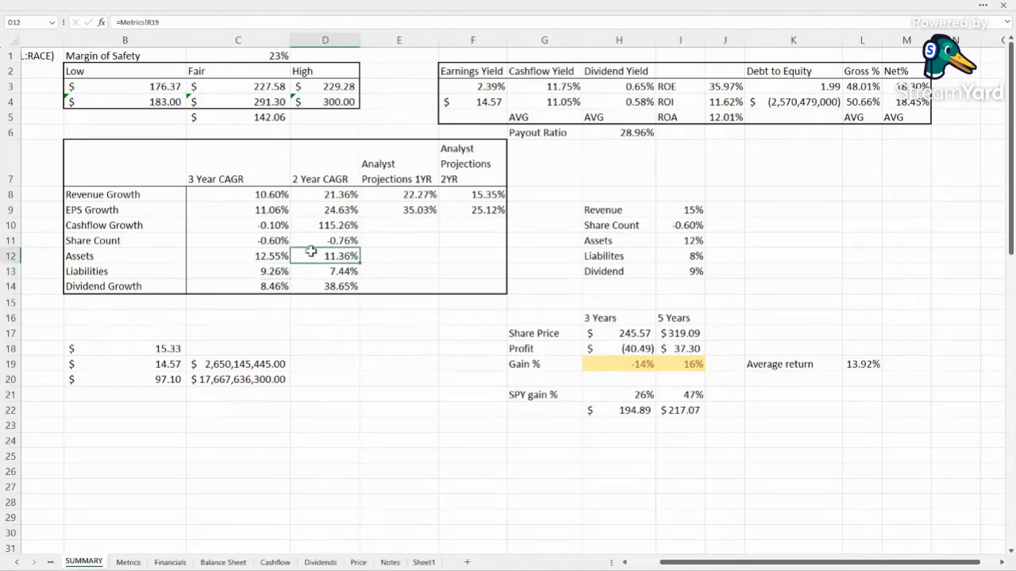
double_click(257, 252)
key(Return)
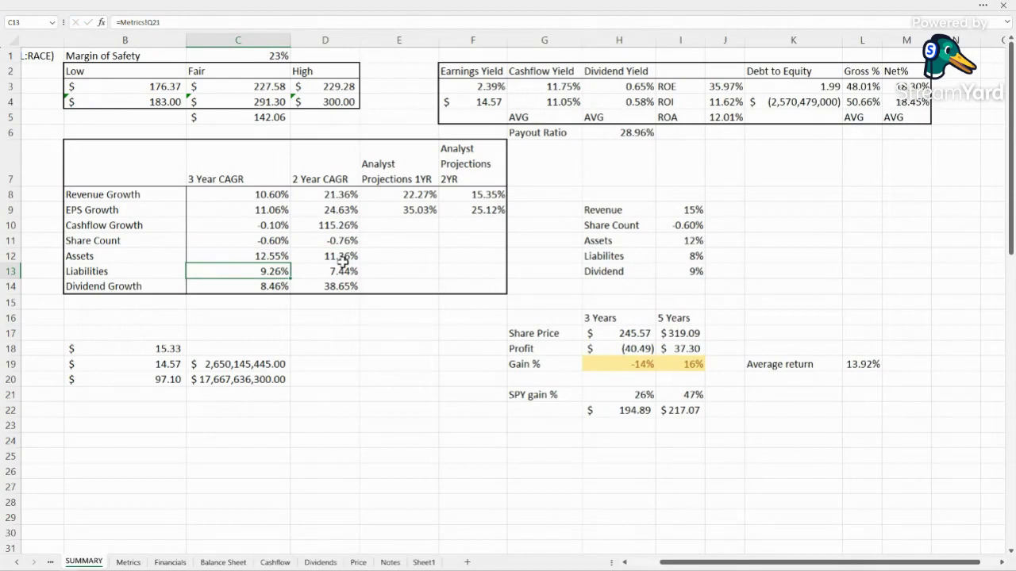
key(Right)
key(Left)
key(Right)
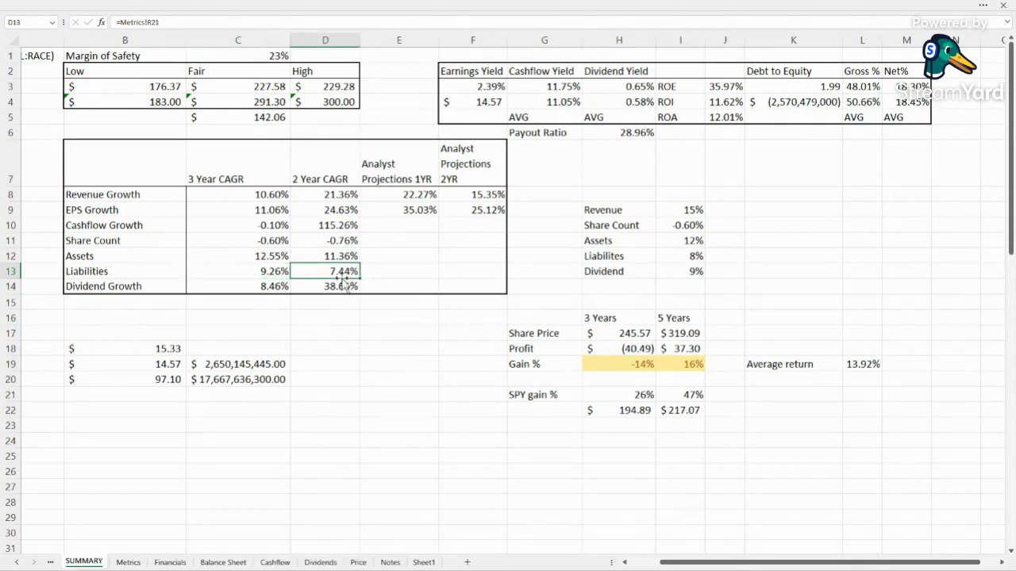
click(692, 252)
double_click(682, 239)
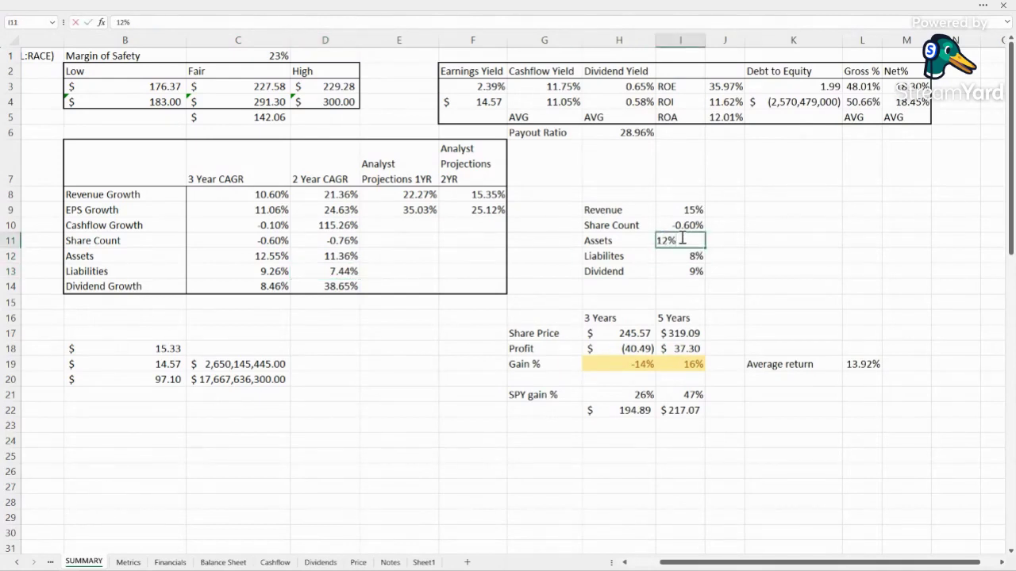
key(Return)
click(681, 239)
key(Return)
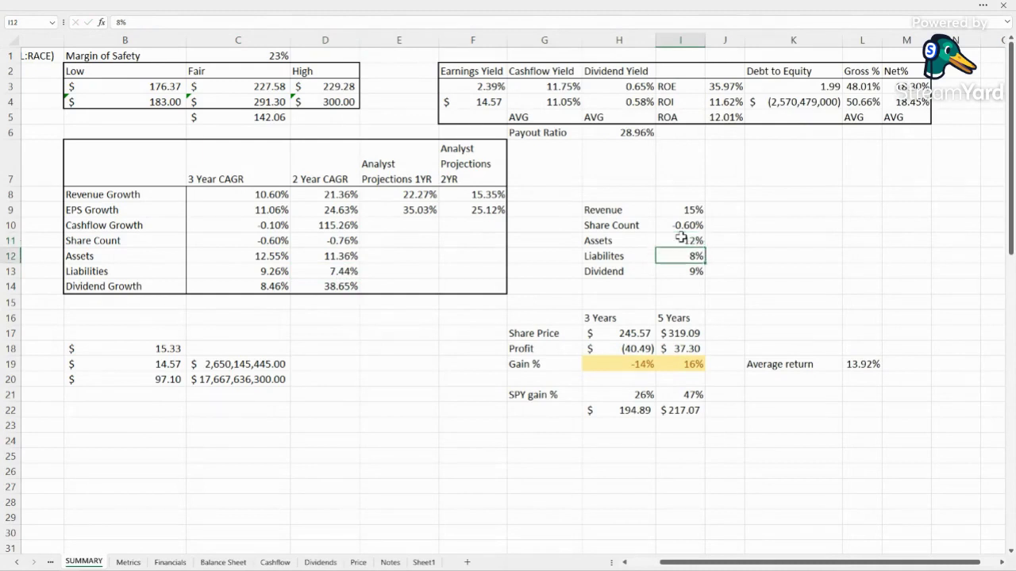
key(Return)
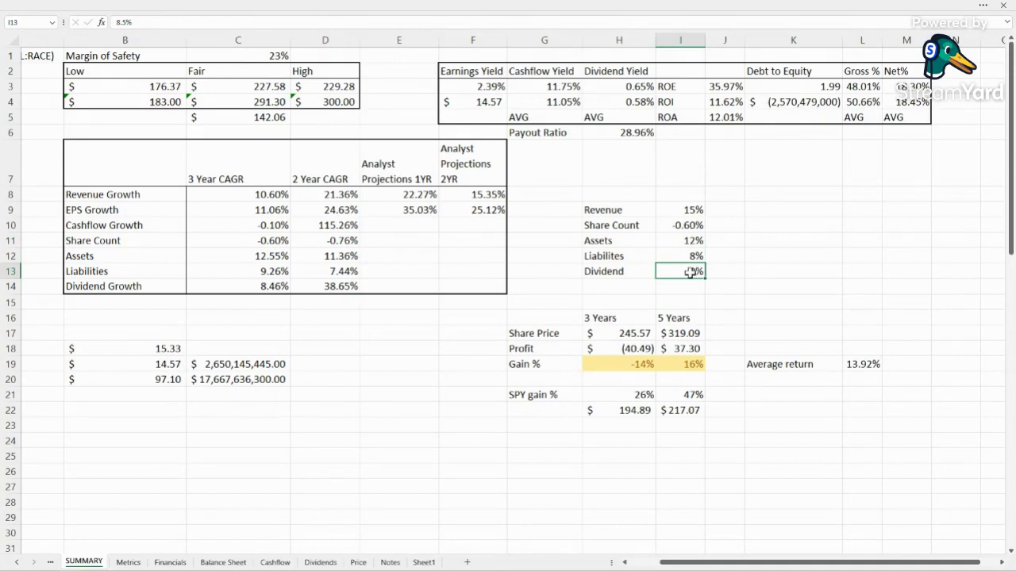
click(240, 285)
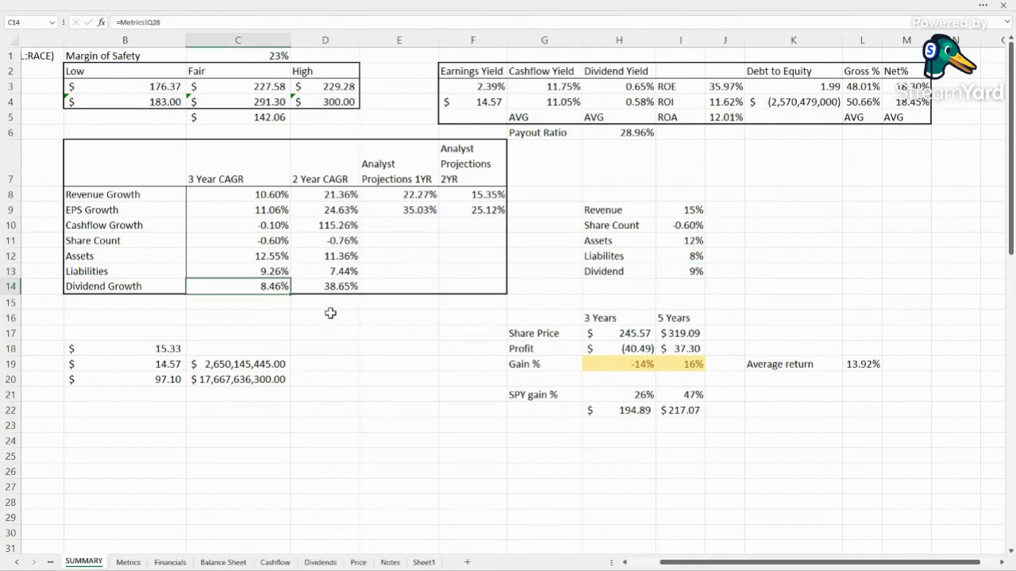
click(331, 314)
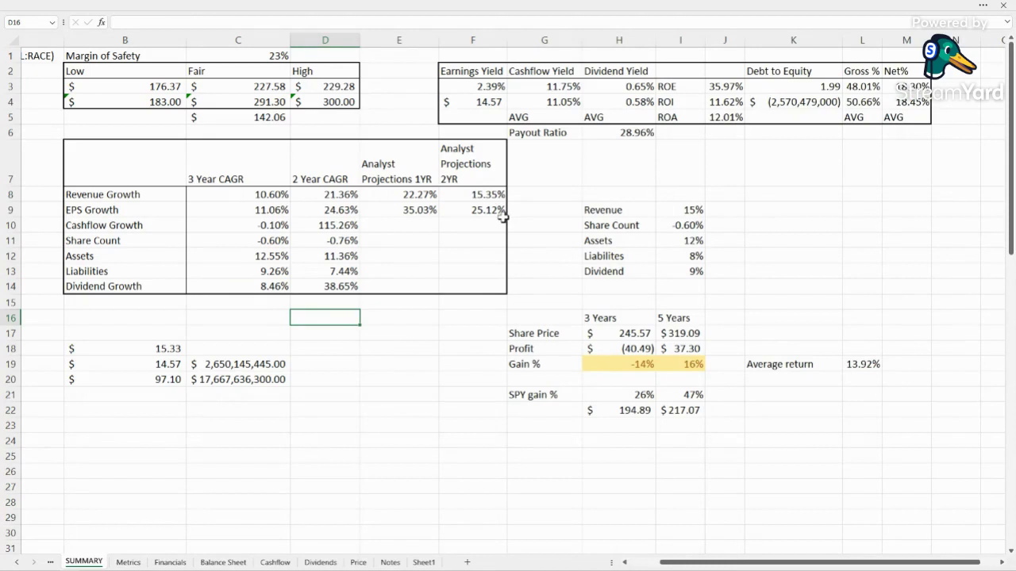
double_click(367, 376)
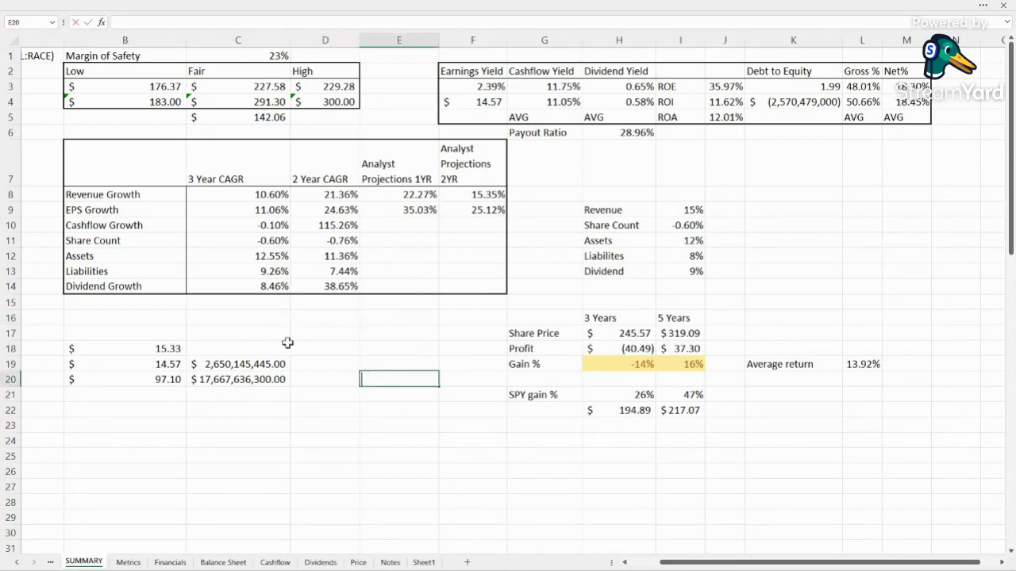
click(689, 273)
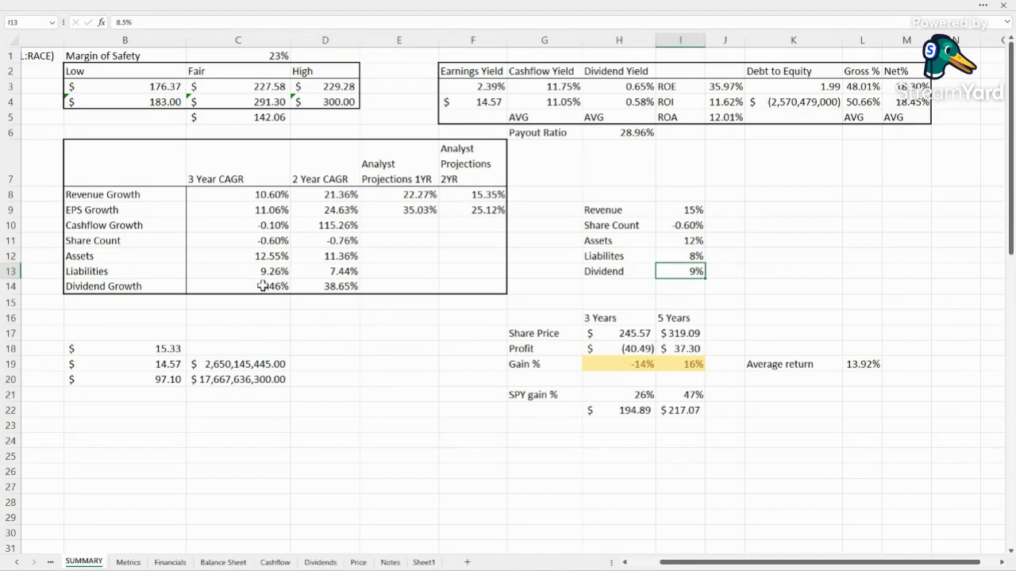
click(327, 282)
click(346, 320)
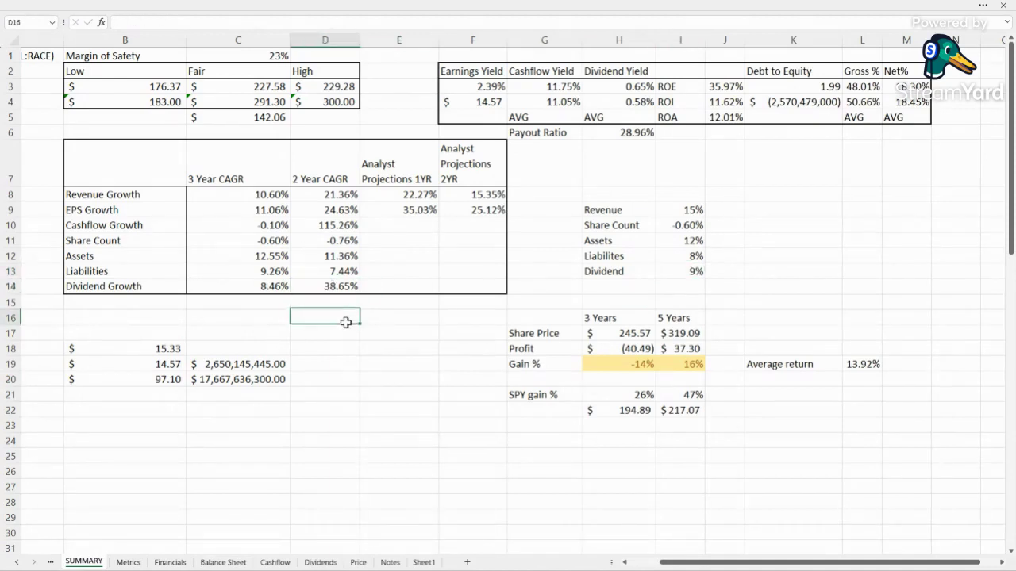
click(329, 561)
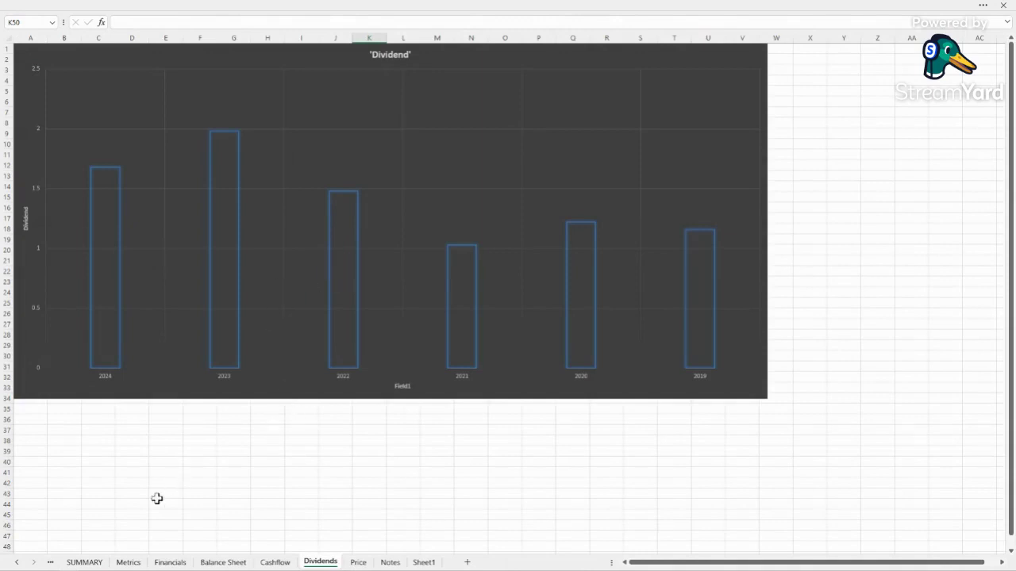
click(100, 561)
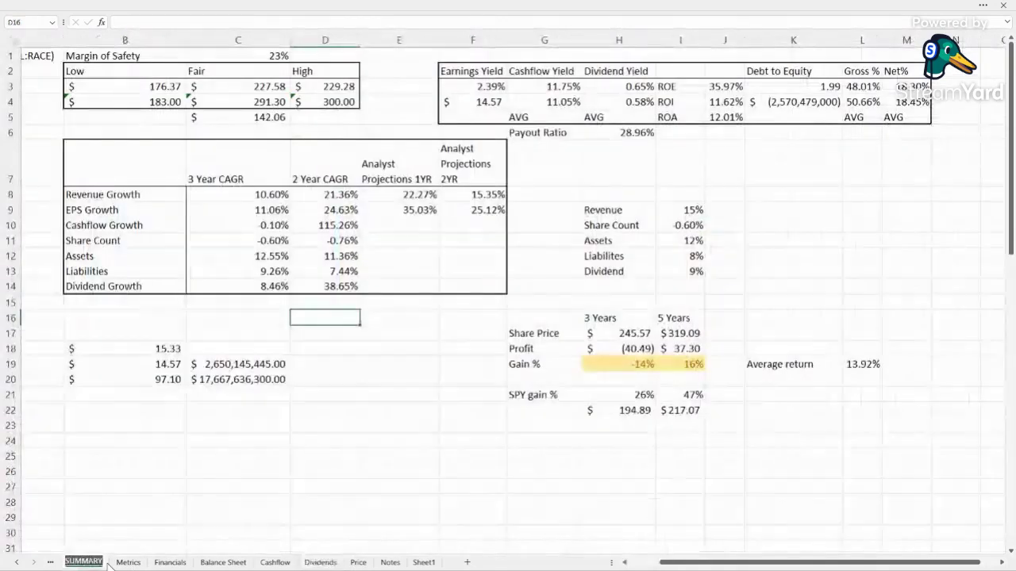
click(709, 208)
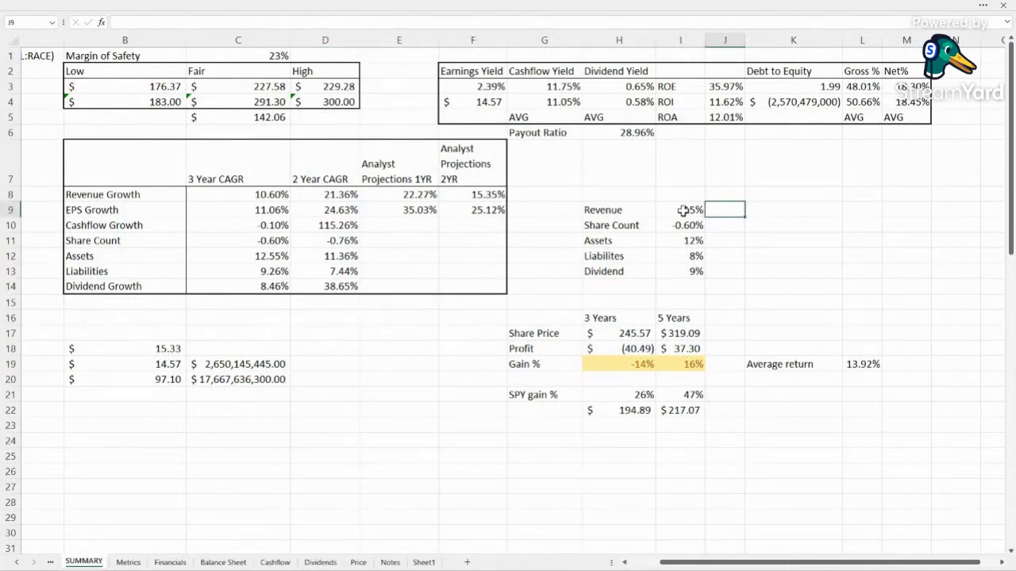
click(685, 211)
click(693, 273)
text(8.5)
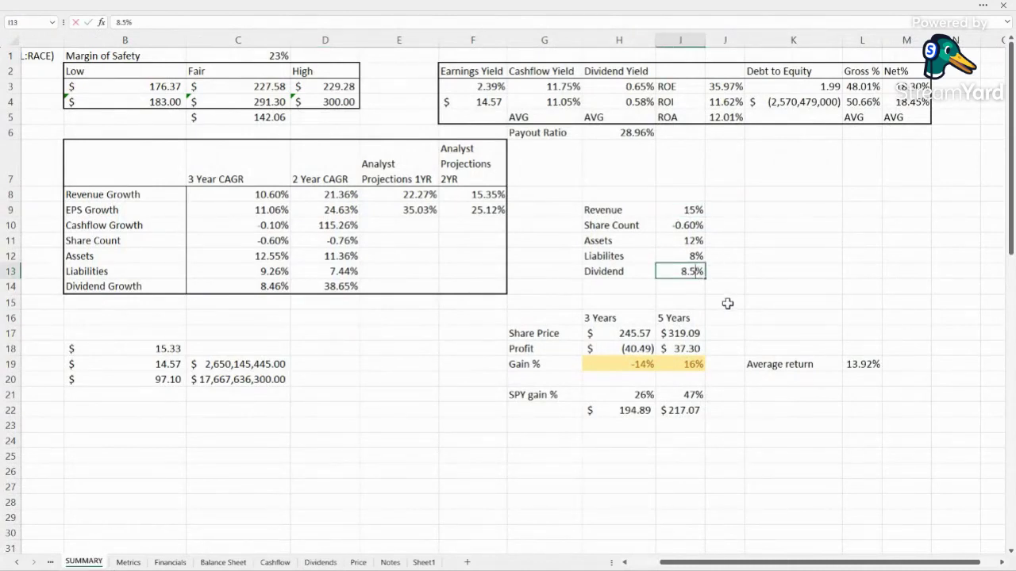
key(Return)
click(750, 289)
click(730, 289)
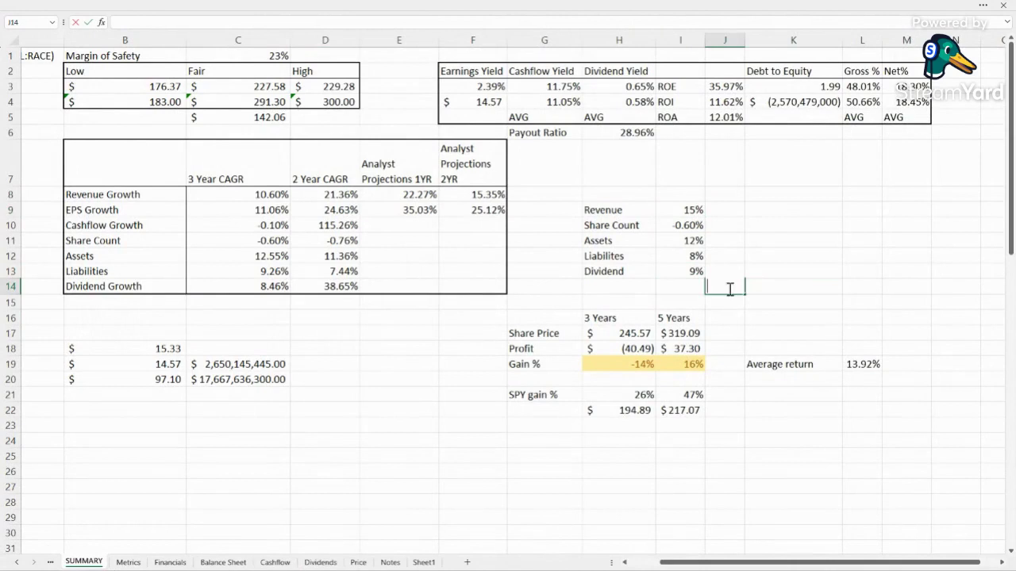
key(Down)
key(Down)
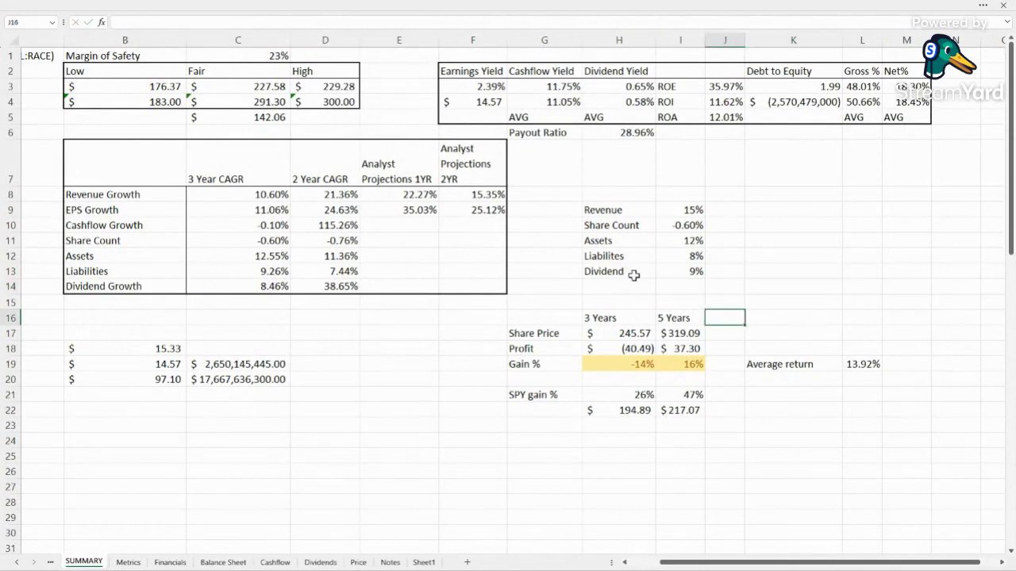
Inspect the formulas behind the 15.33, 14.57 and 97.10 per-share values in B18:B20, leaving them unchanged.
double_click(184, 347)
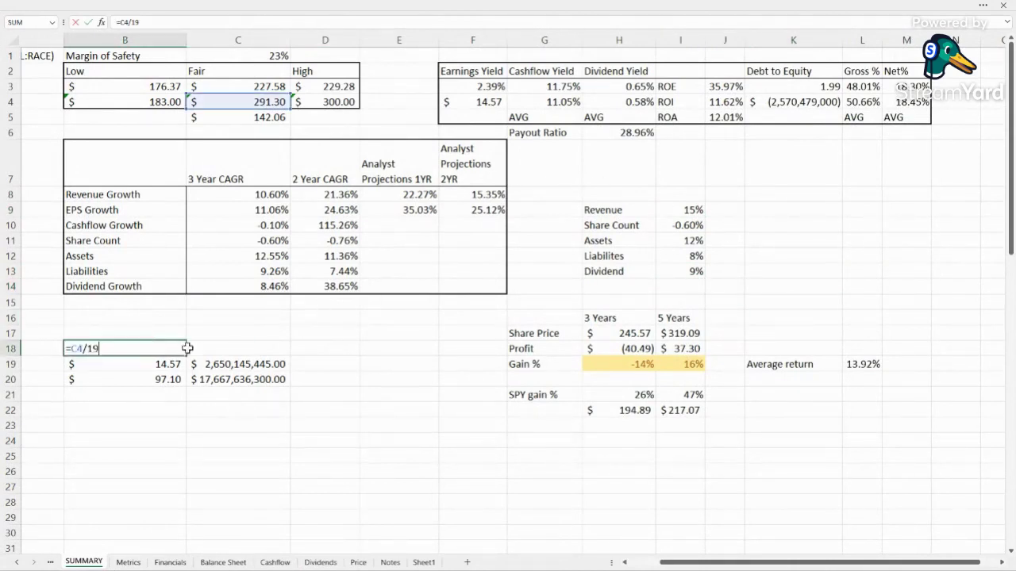
key(Return)
key(Up)
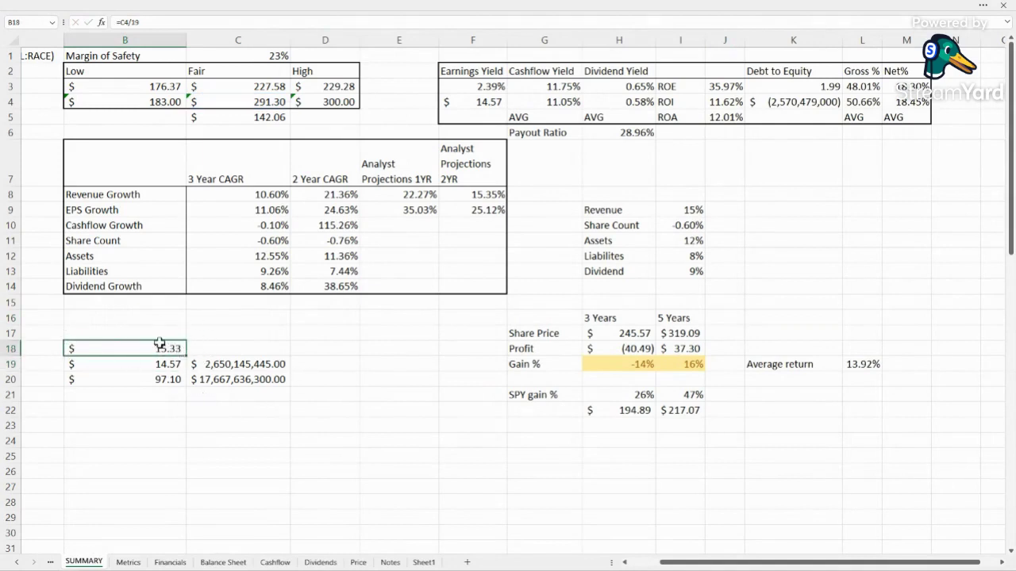
click(163, 363)
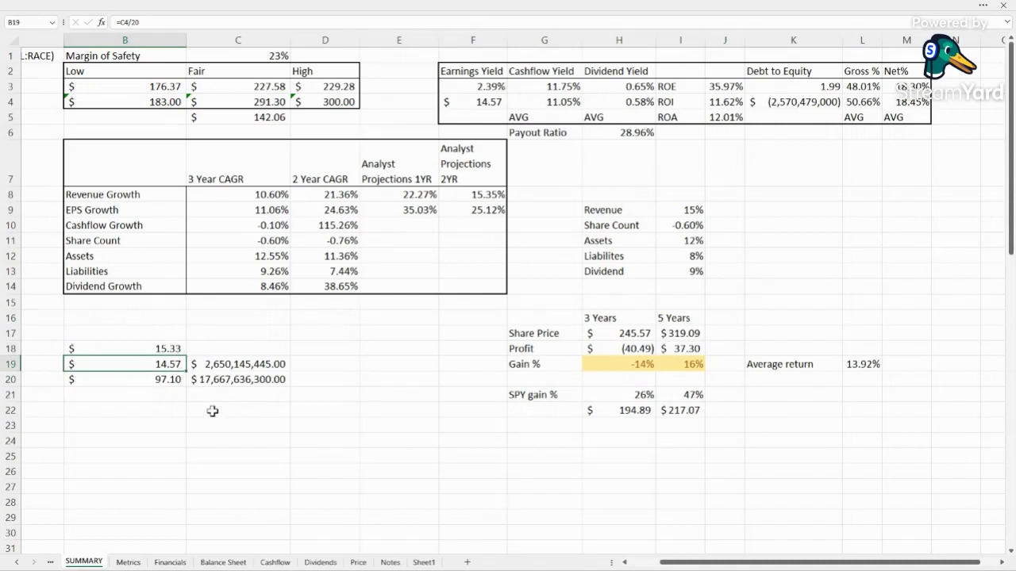
double_click(138, 383)
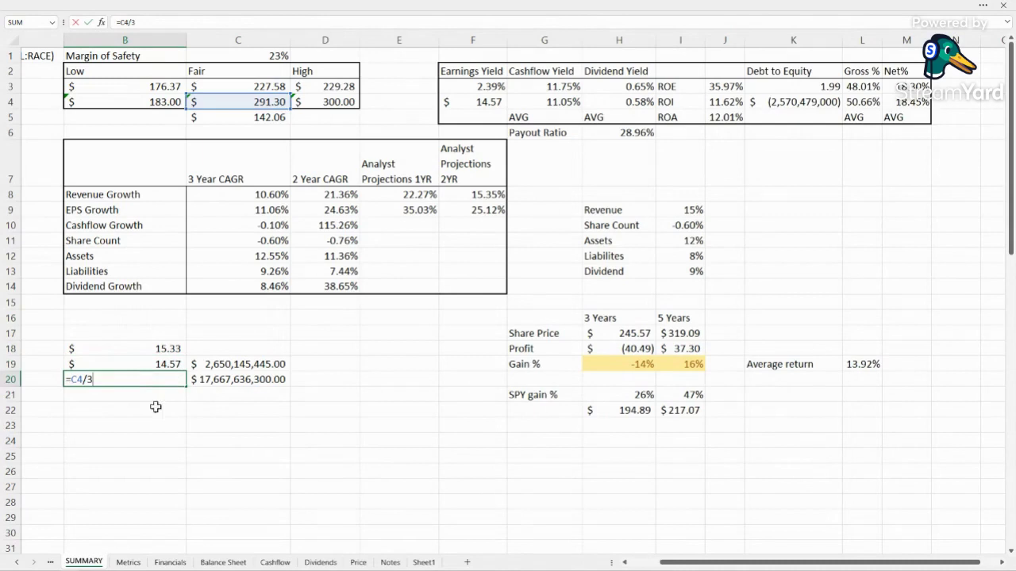
key(Escape)
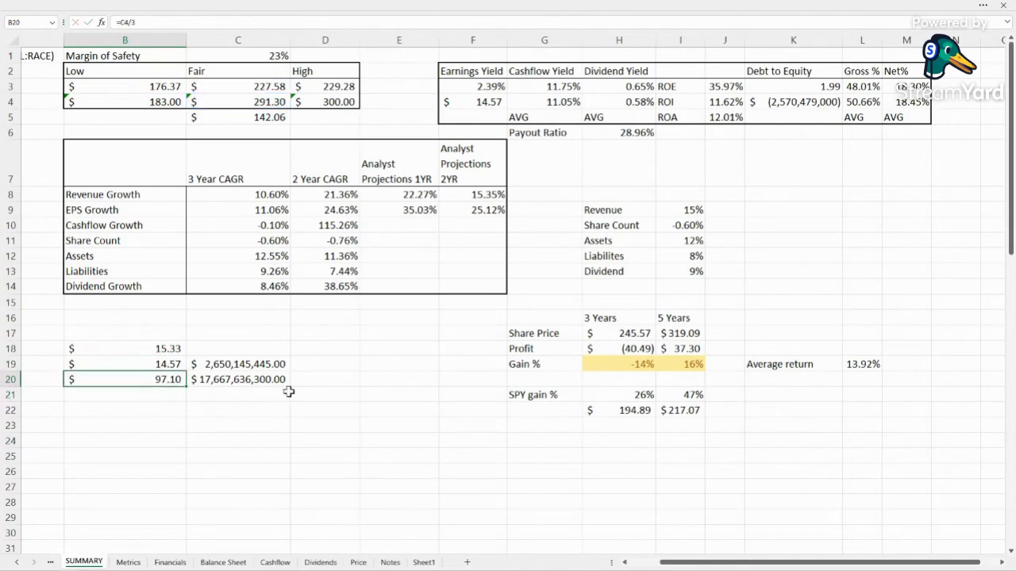
click(287, 348)
click(310, 362)
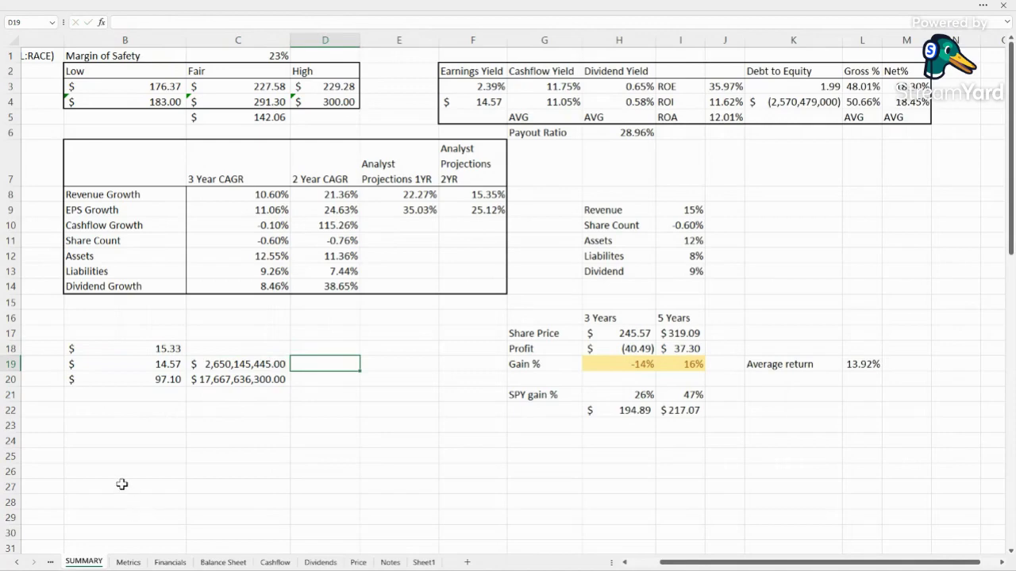
click(127, 561)
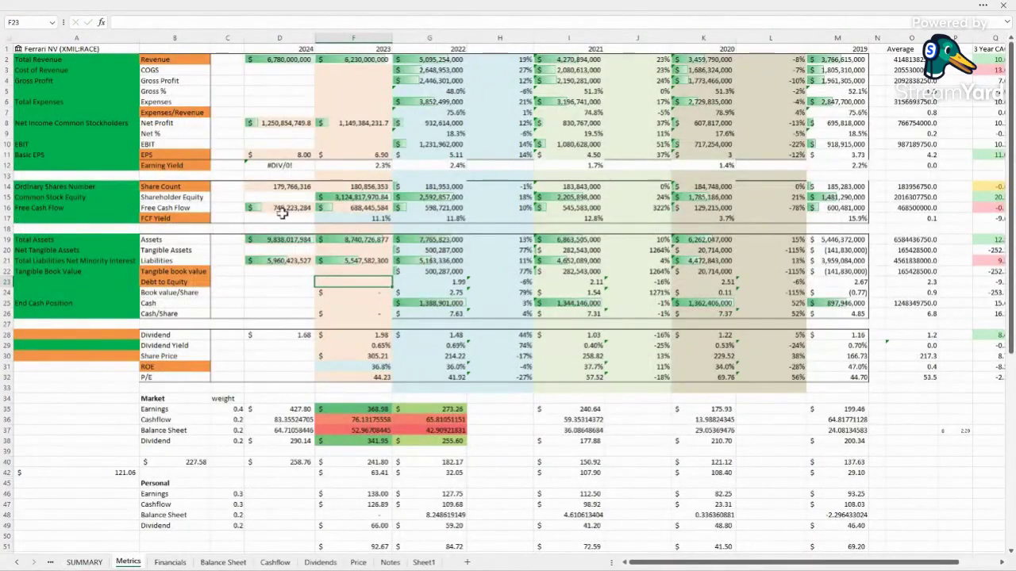
Inspect the 2022 free cash flow lookup on Metrics and how SUMMARY C20 uses the share count.
click(434, 209)
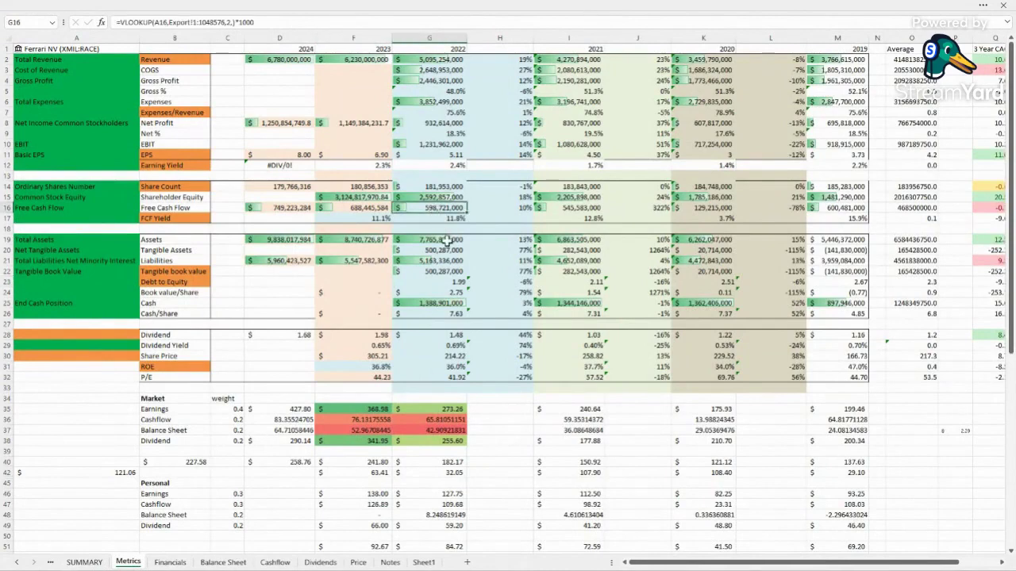
key(ctrl+Page_Up)
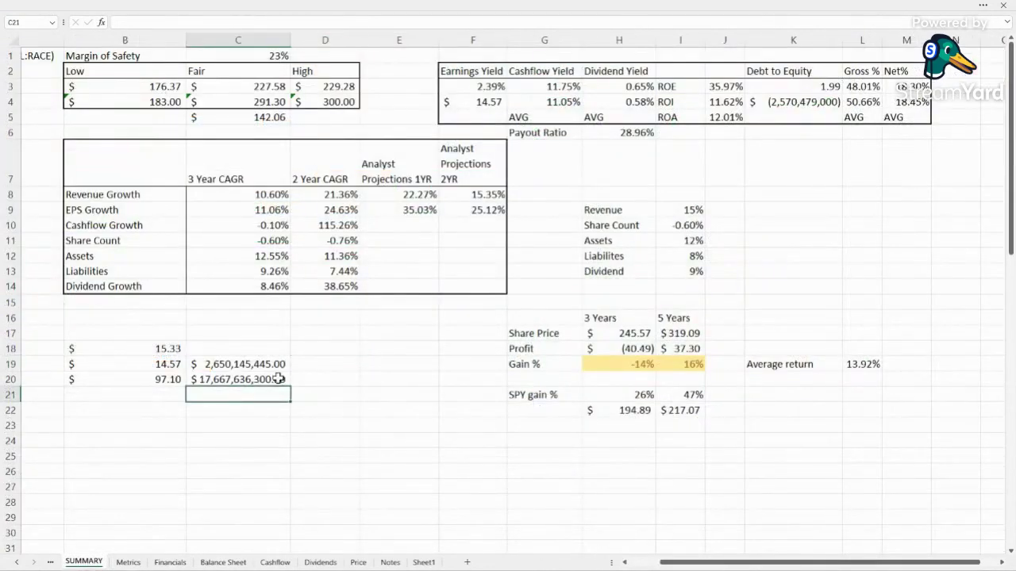
click(280, 379)
click(322, 379)
click(273, 377)
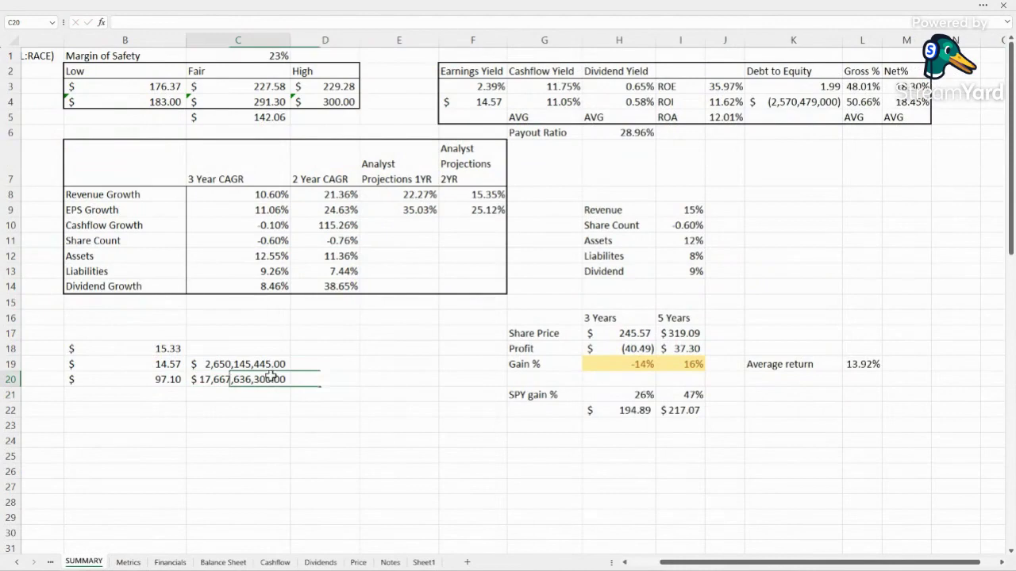
click(129, 562)
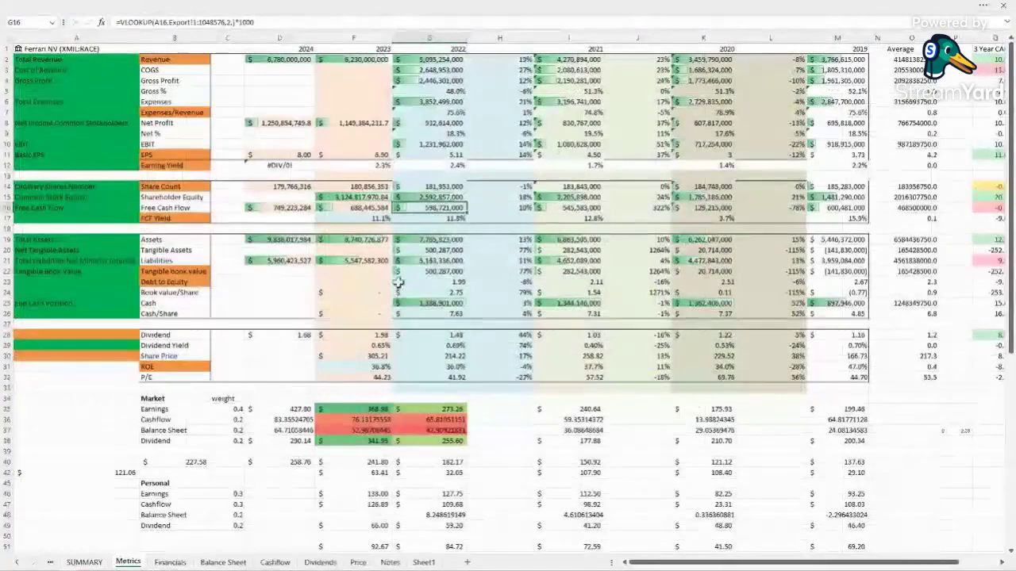
Check the 2022 total assets and liabilities lookups and the 2023/2024 earnings valuation formulas.
click(432, 240)
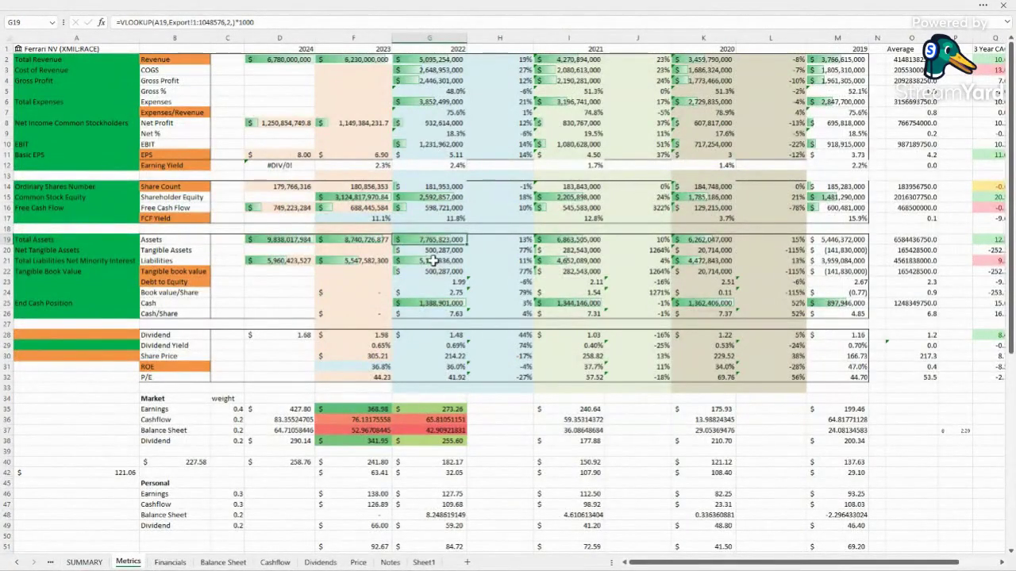
click(432, 260)
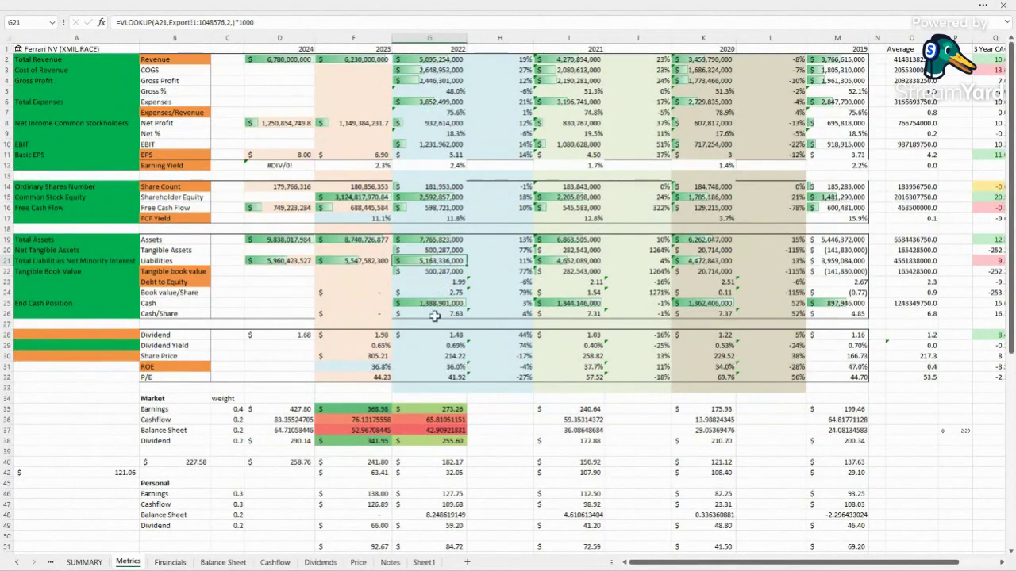
click(84, 562)
click(128, 562)
click(383, 408)
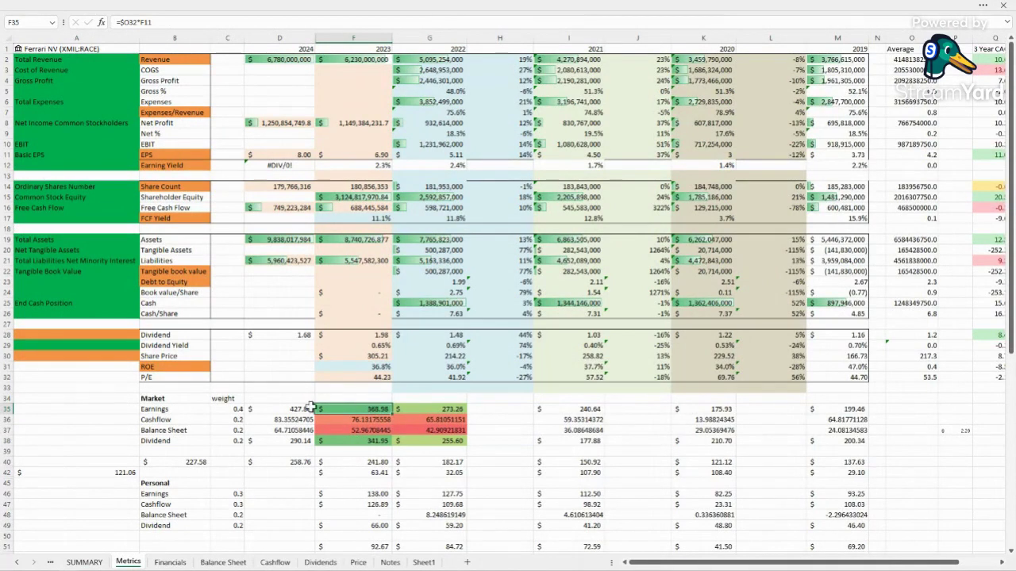
key(Left)
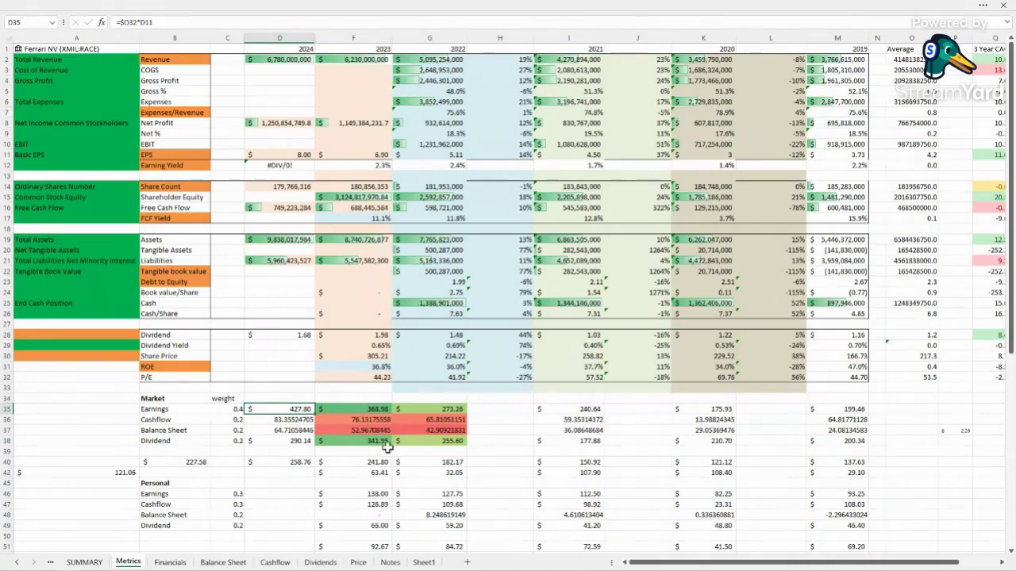
scroll(374, 460, down, 1)
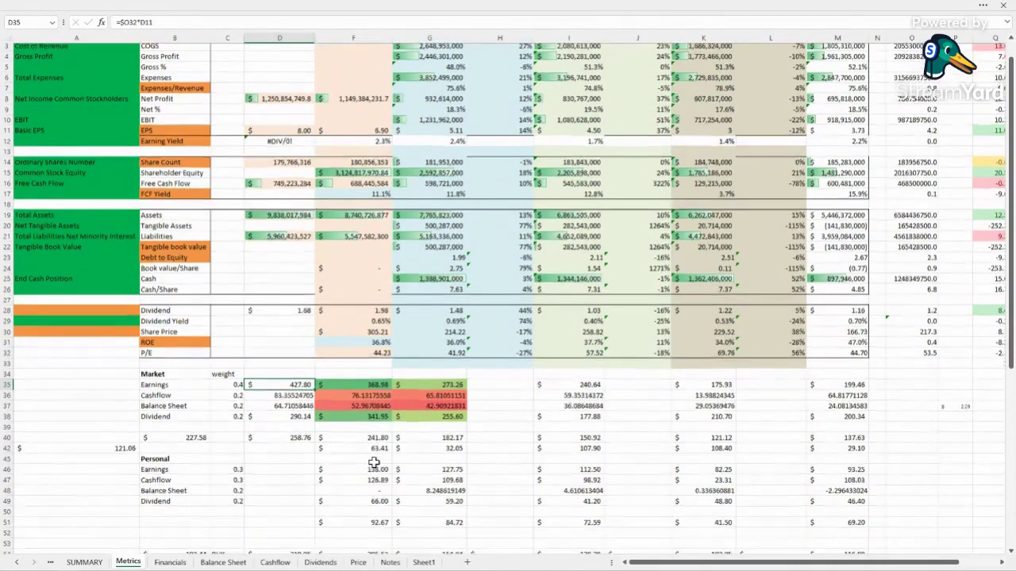
key(ctrl+Page_Up)
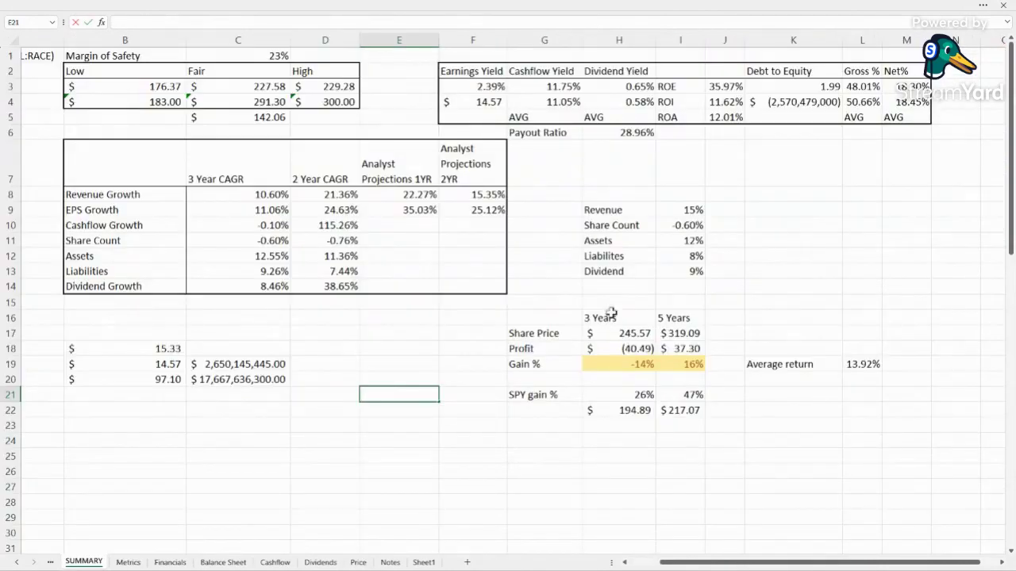
drag(611, 290, 694, 204)
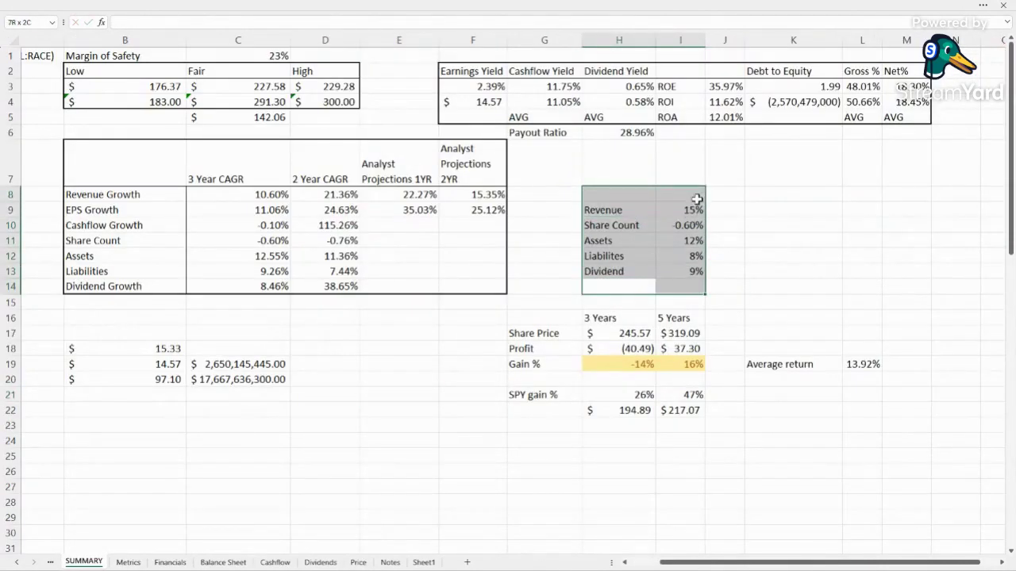
click(775, 225)
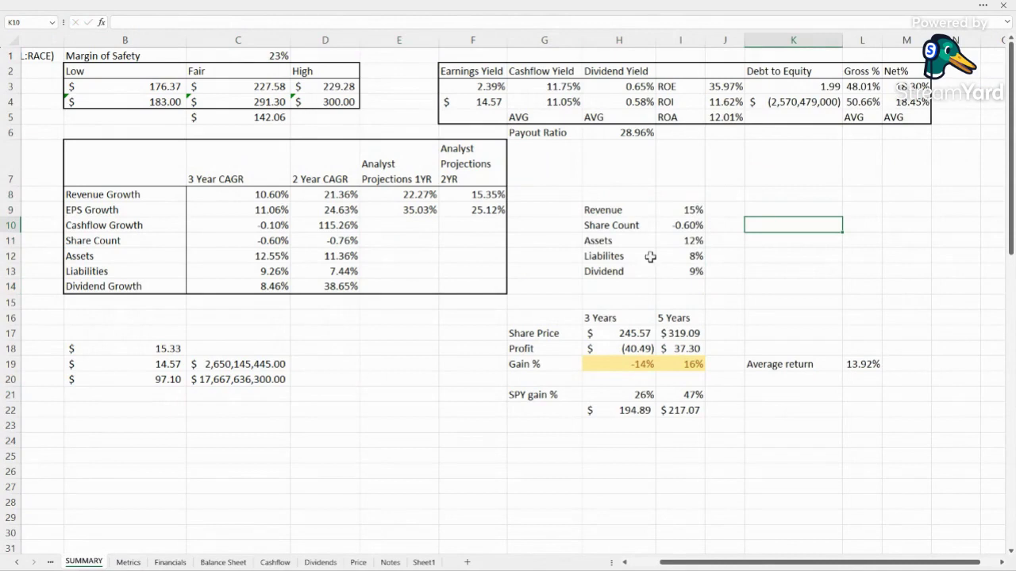
click(631, 365)
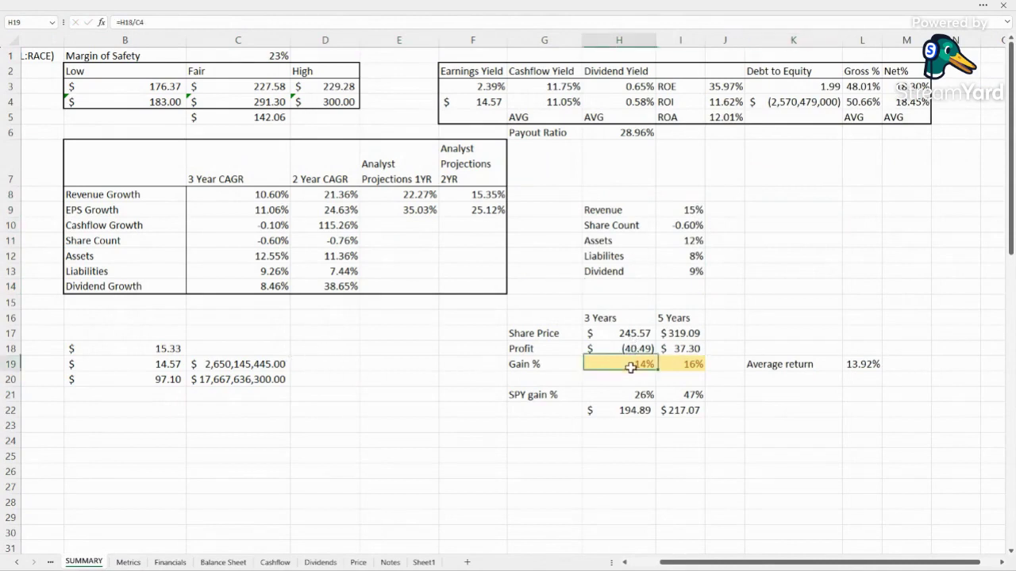
click(628, 457)
click(622, 361)
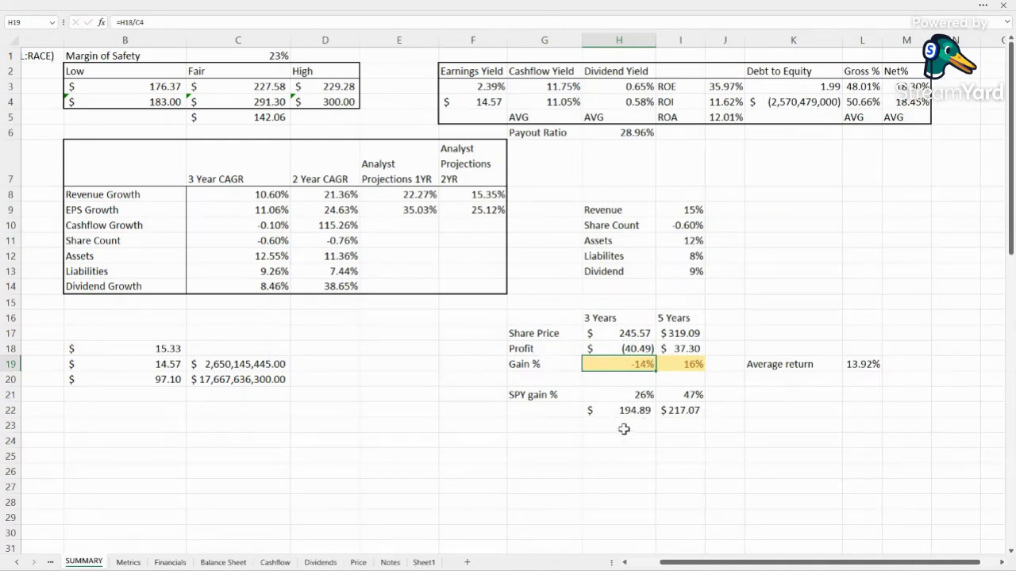
click(680, 362)
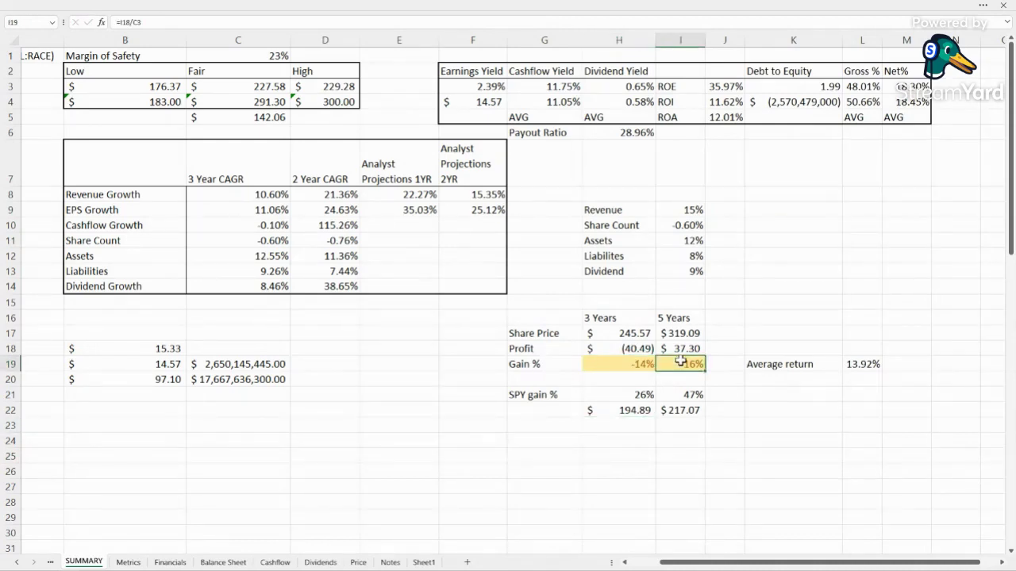
click(768, 429)
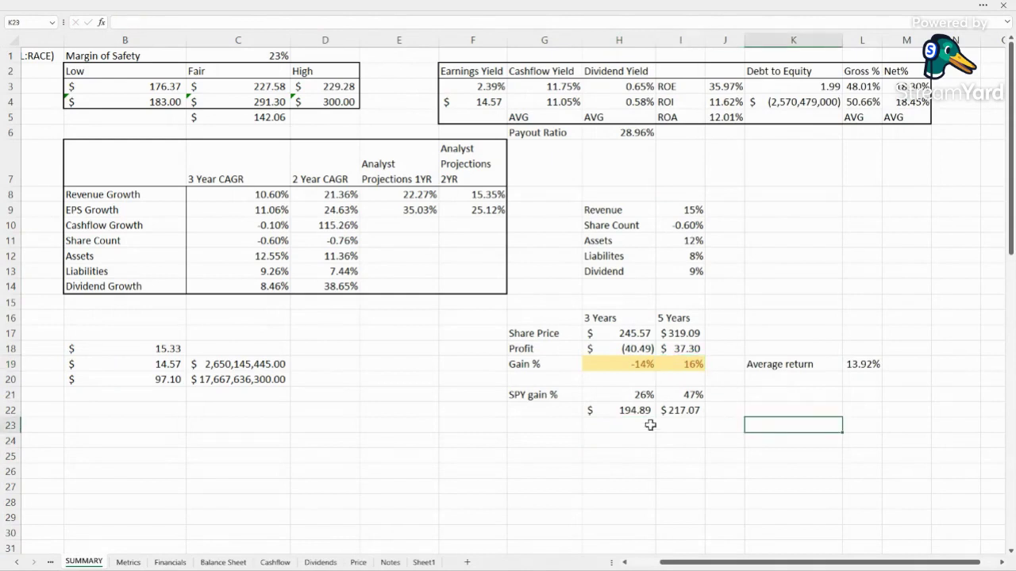
click(694, 396)
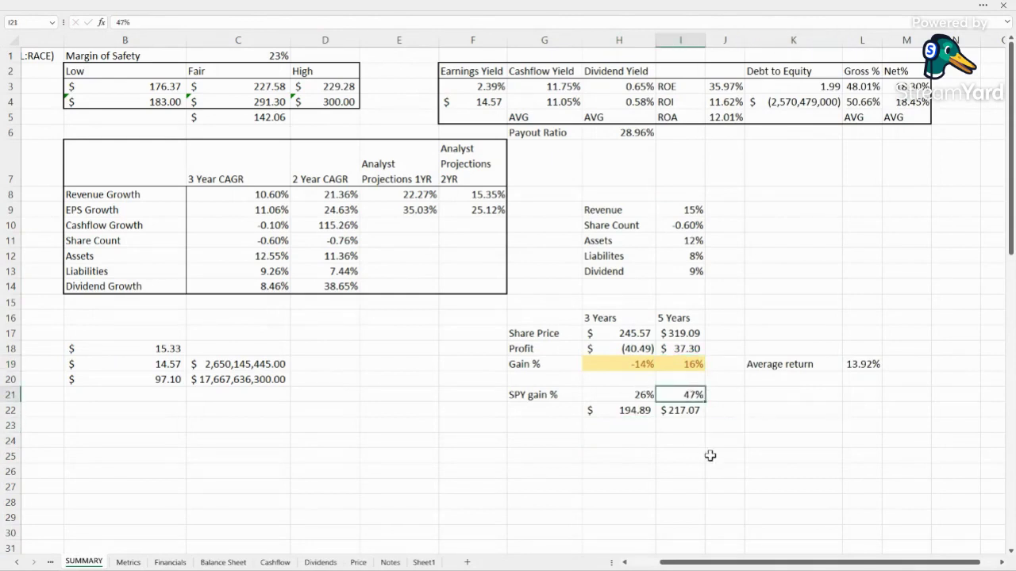
click(744, 454)
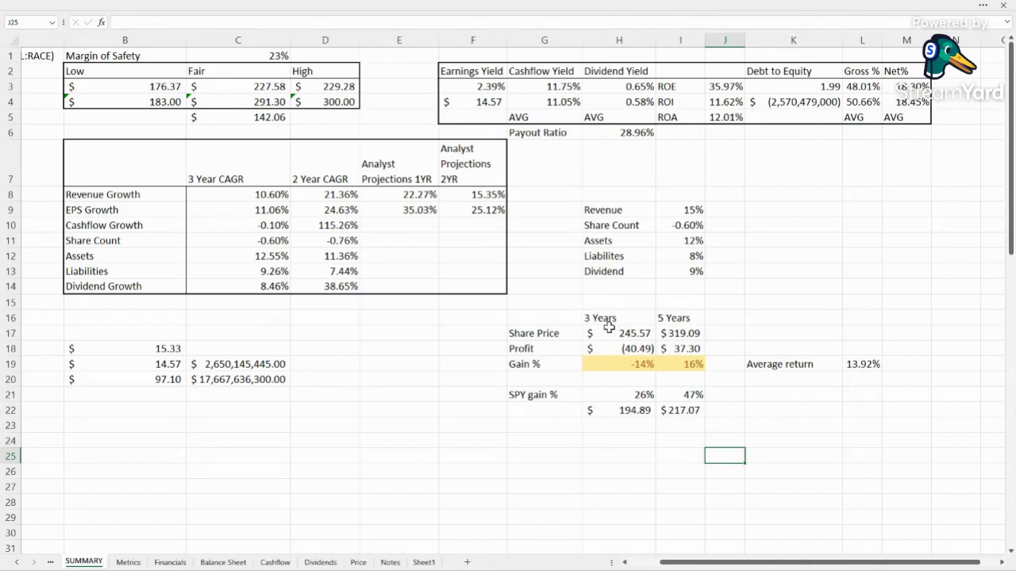
Repoint the 3- and 5-year profit formulas from C4 to B4, giving 23% and 64% gains.
double_click(633, 349)
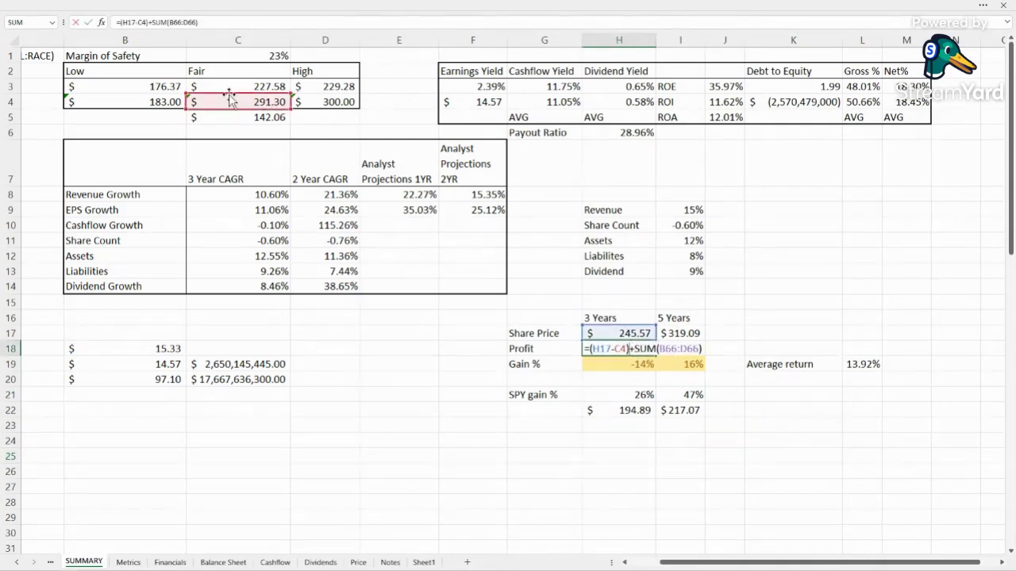
drag(235, 96, 167, 98)
key(Return)
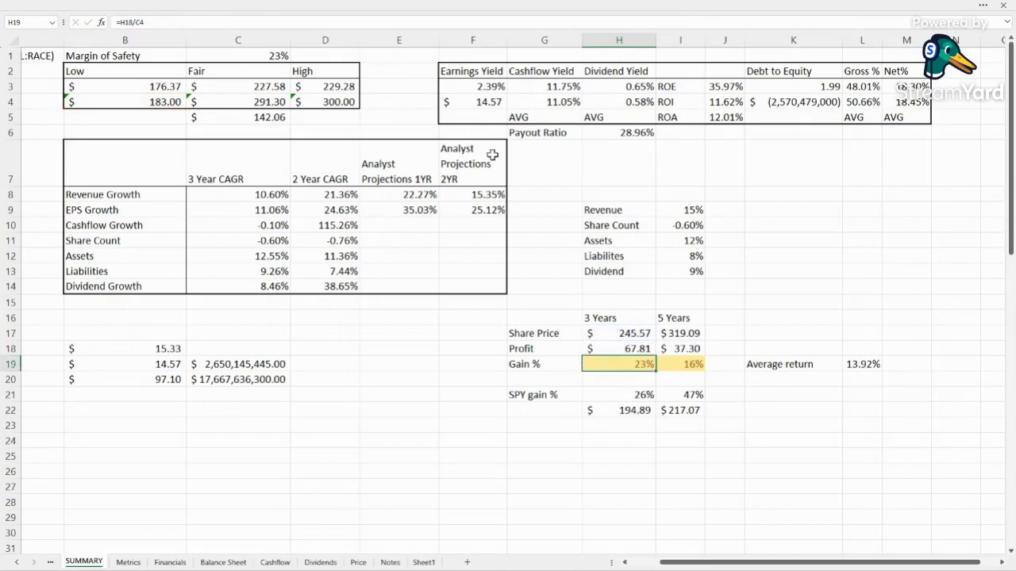
double_click(684, 349)
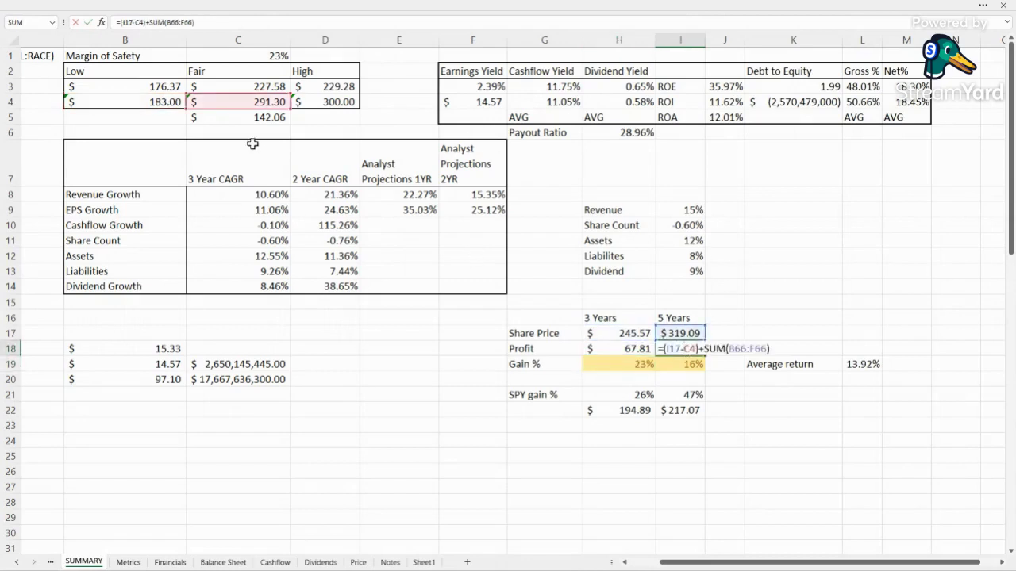
drag(233, 108, 163, 101)
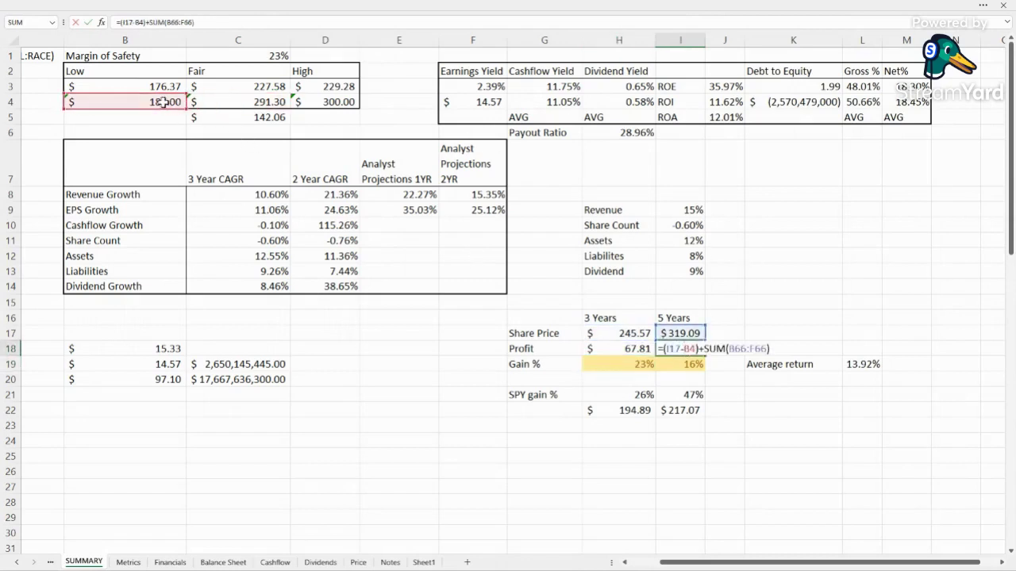
key(Return)
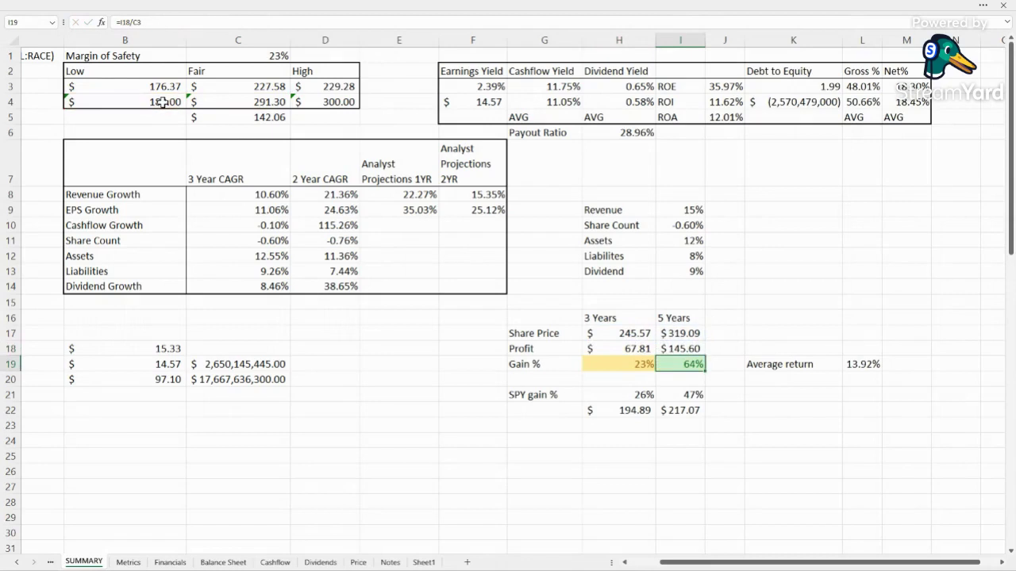
click(640, 429)
double_click(632, 349)
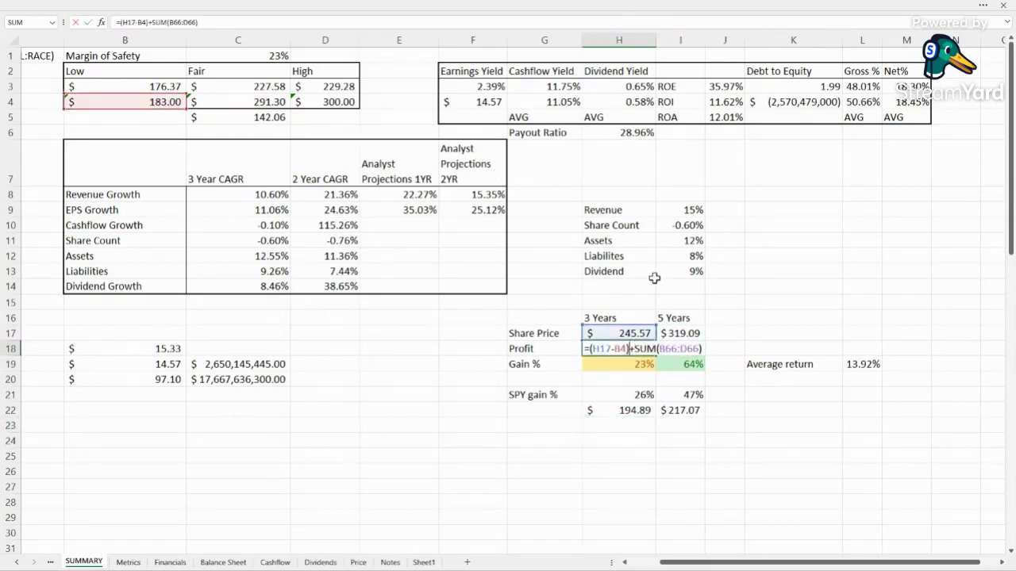
key(Return)
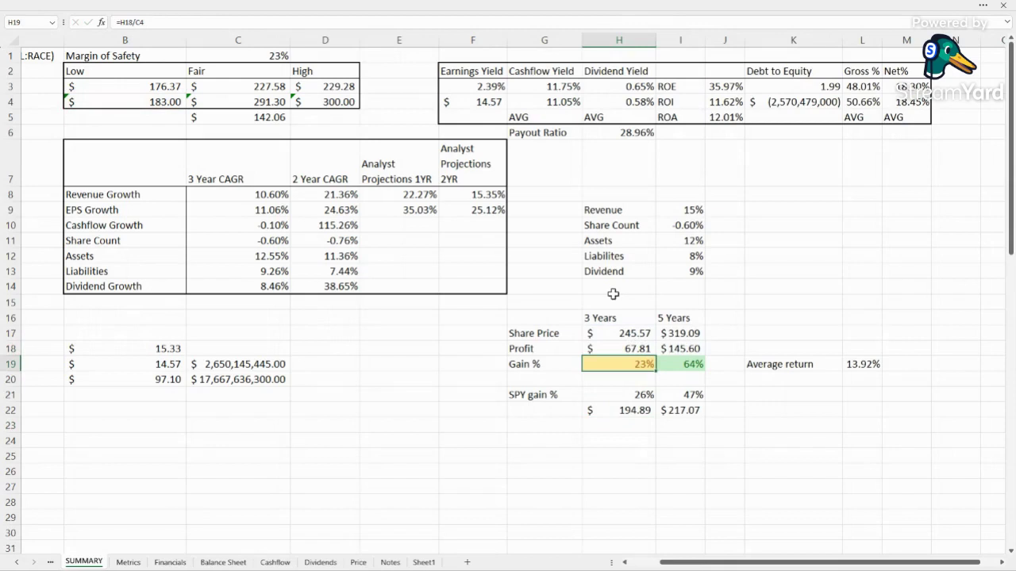
key(Return)
key(Up)
click(685, 379)
click(726, 390)
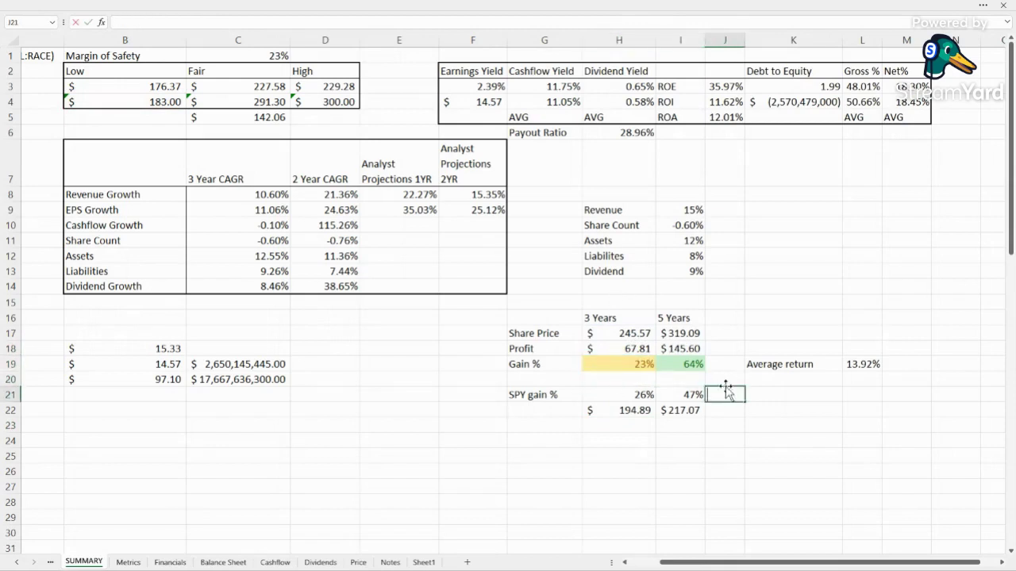
click(725, 380)
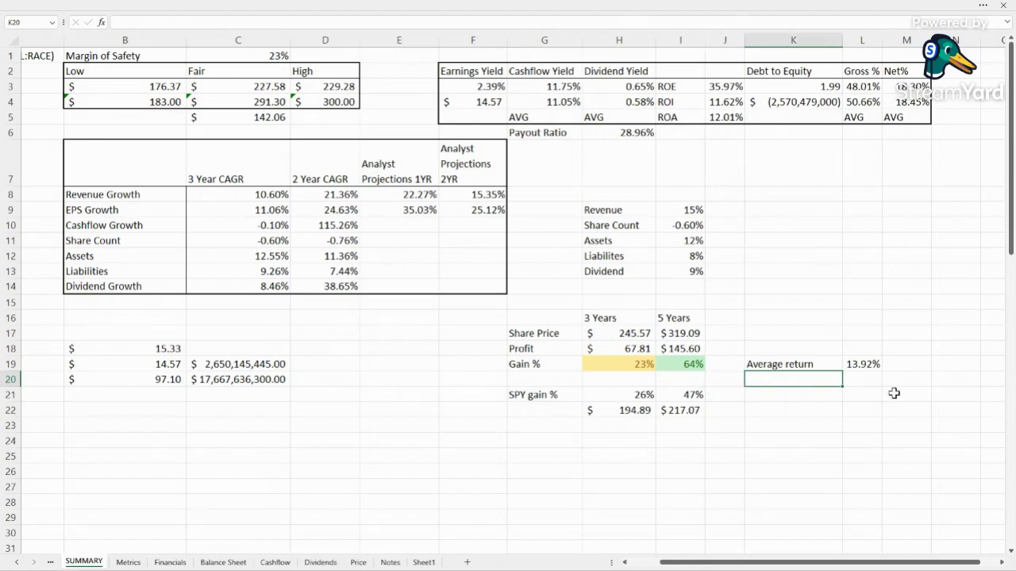
click(862, 374)
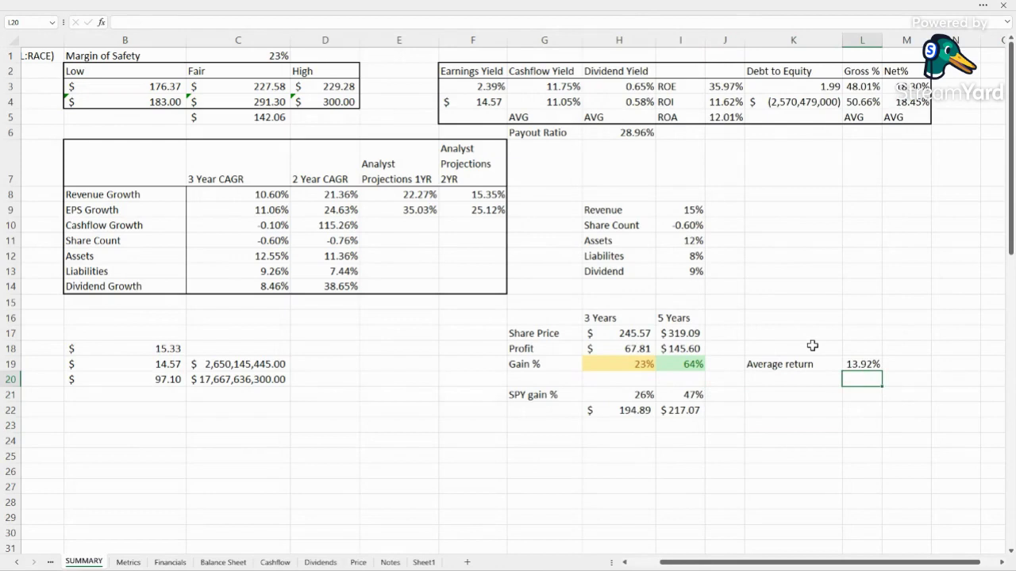
click(866, 363)
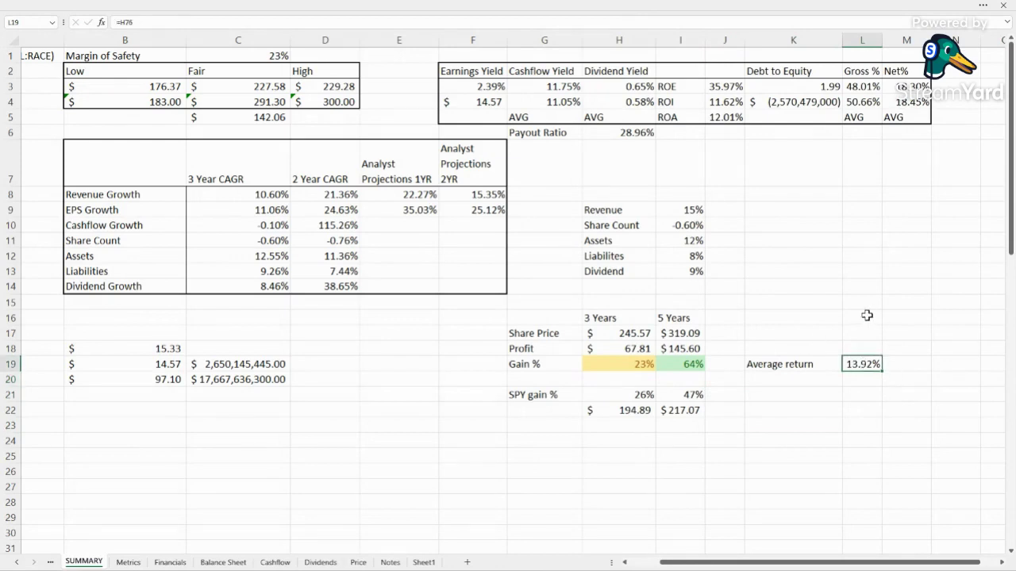
click(849, 292)
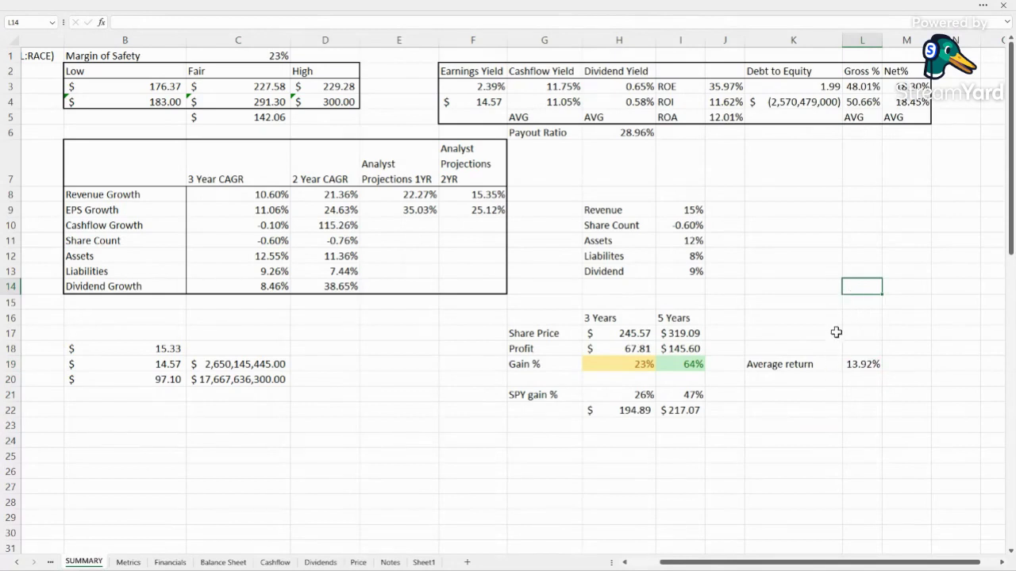
click(835, 320)
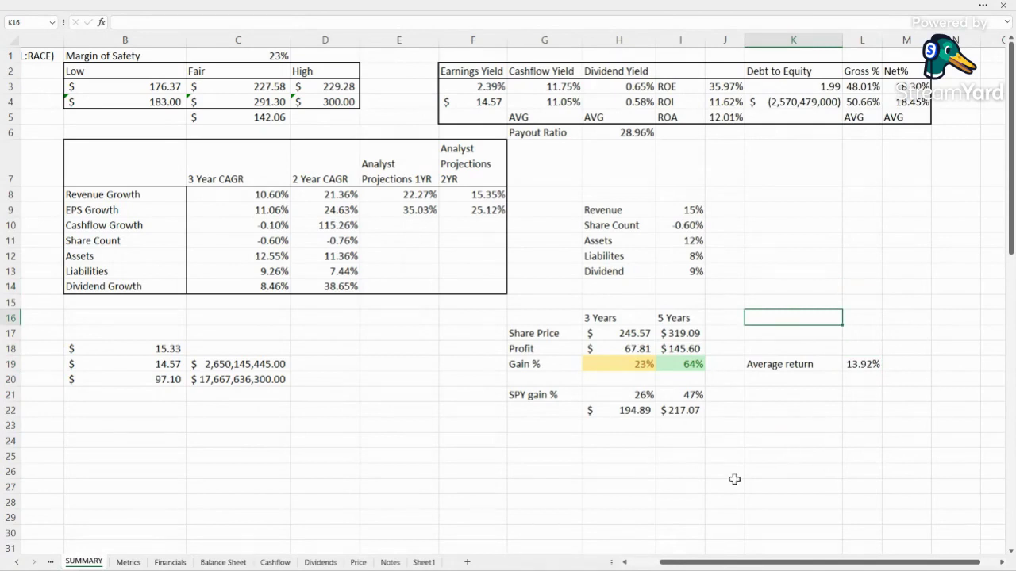
click(878, 368)
click(924, 319)
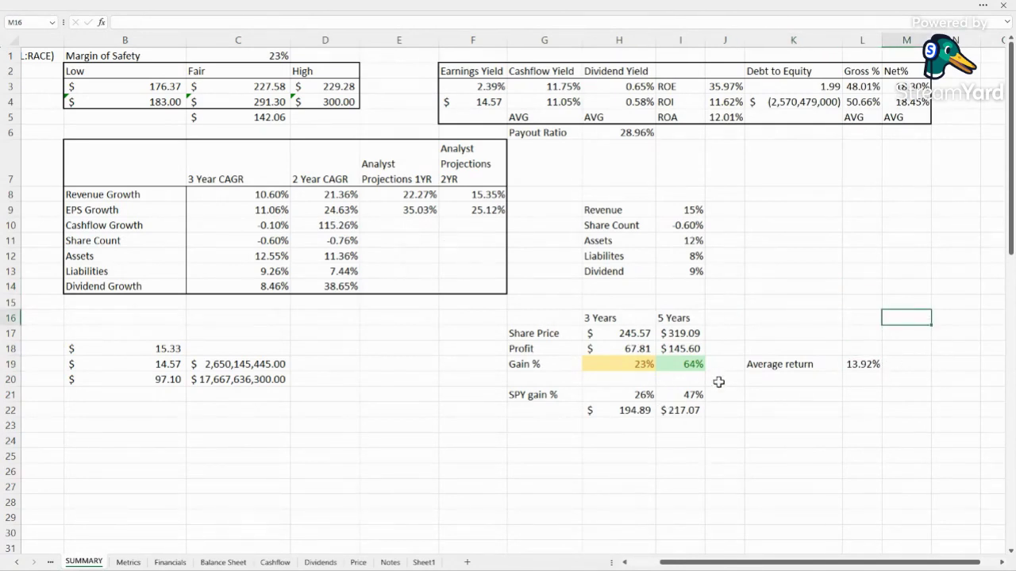
click(644, 411)
click(687, 453)
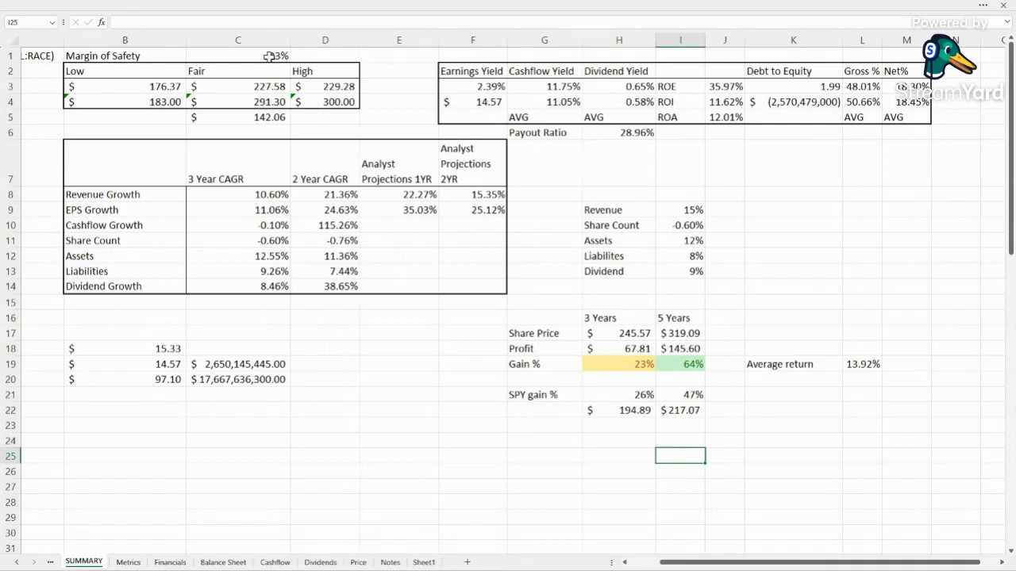
click(163, 101)
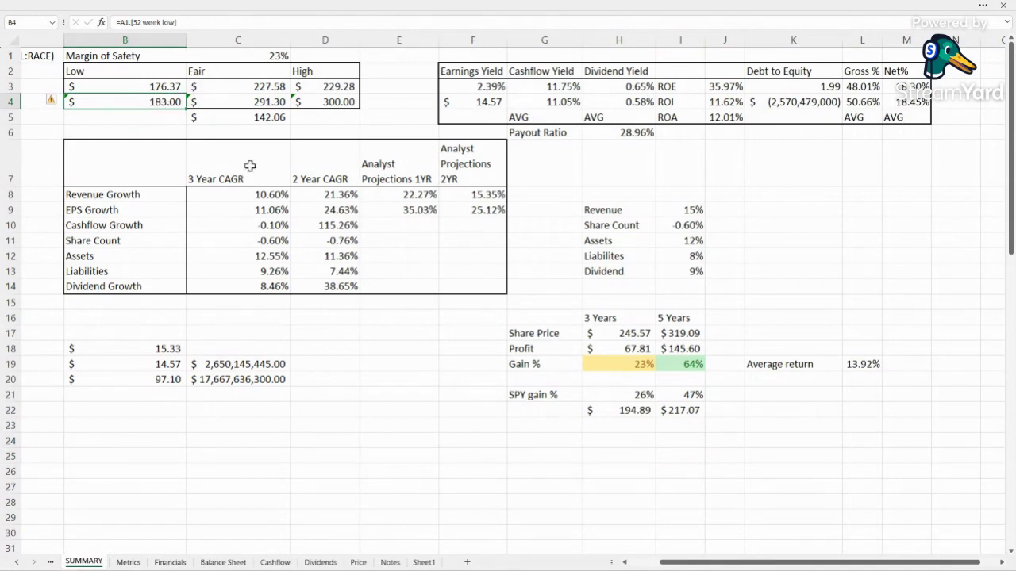
click(646, 451)
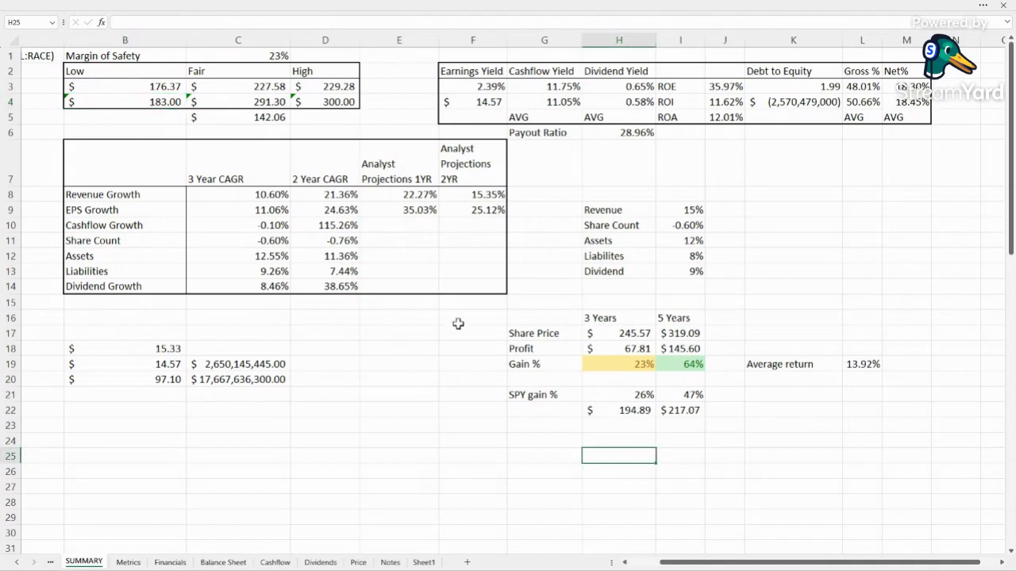
click(232, 101)
click(589, 486)
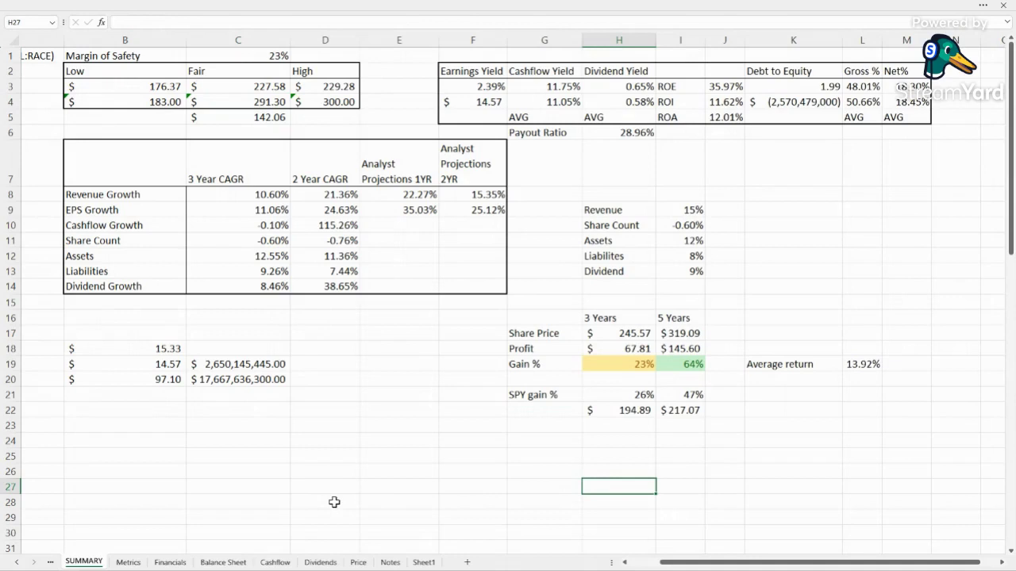
click(465, 460)
click(618, 457)
click(642, 434)
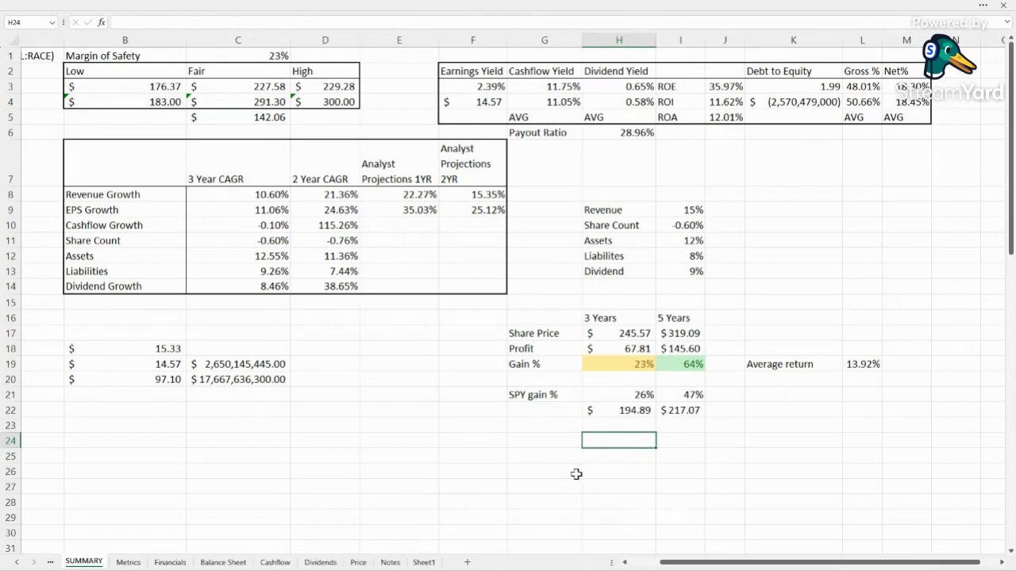
click(492, 476)
click(546, 163)
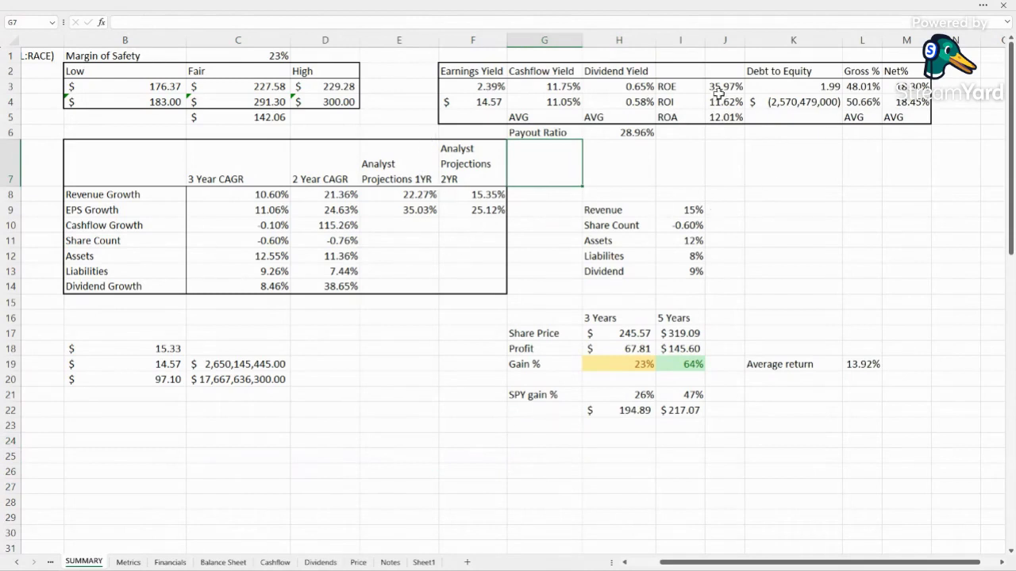
click(762, 219)
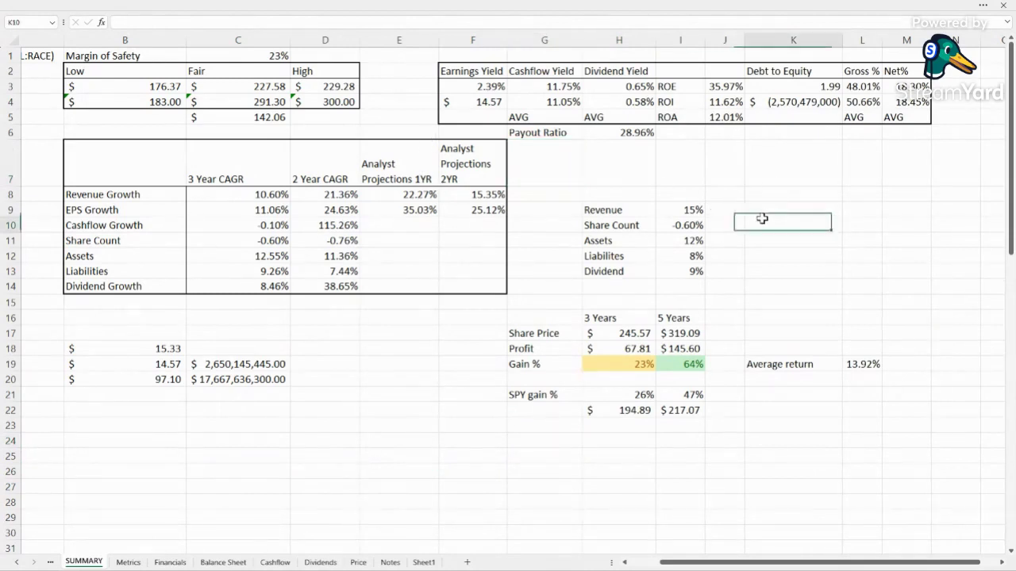
click(806, 90)
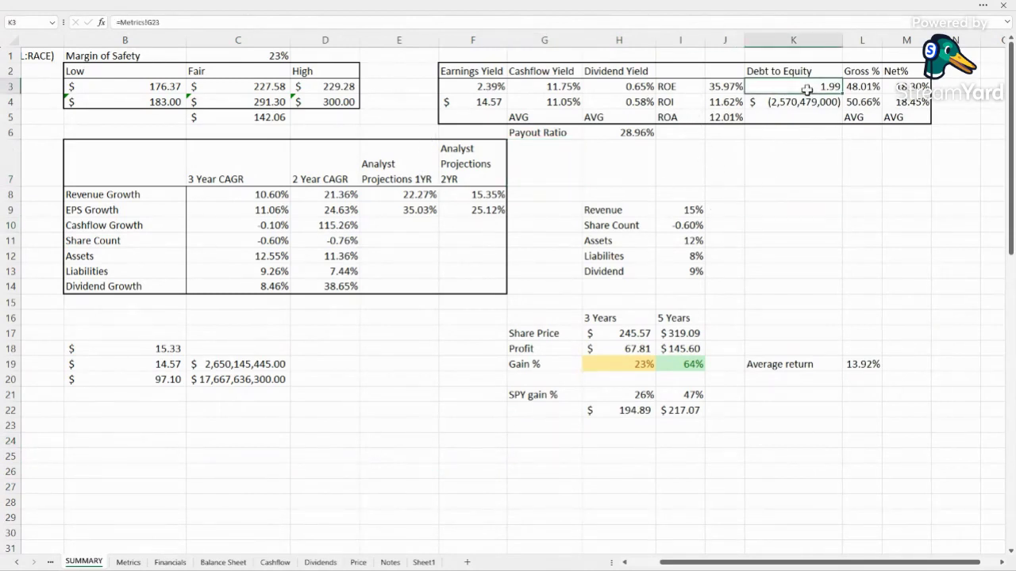
click(386, 376)
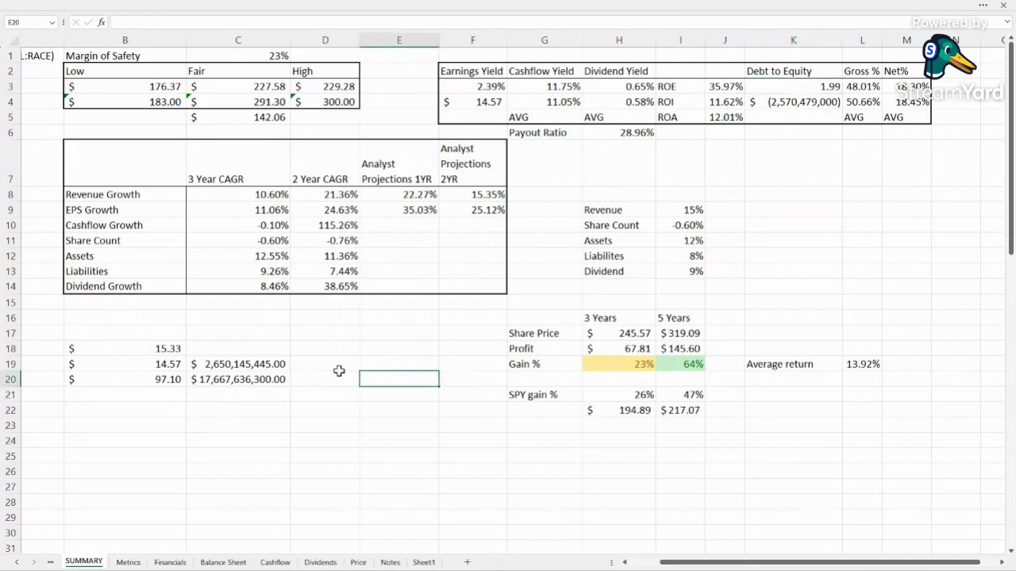
click(620, 499)
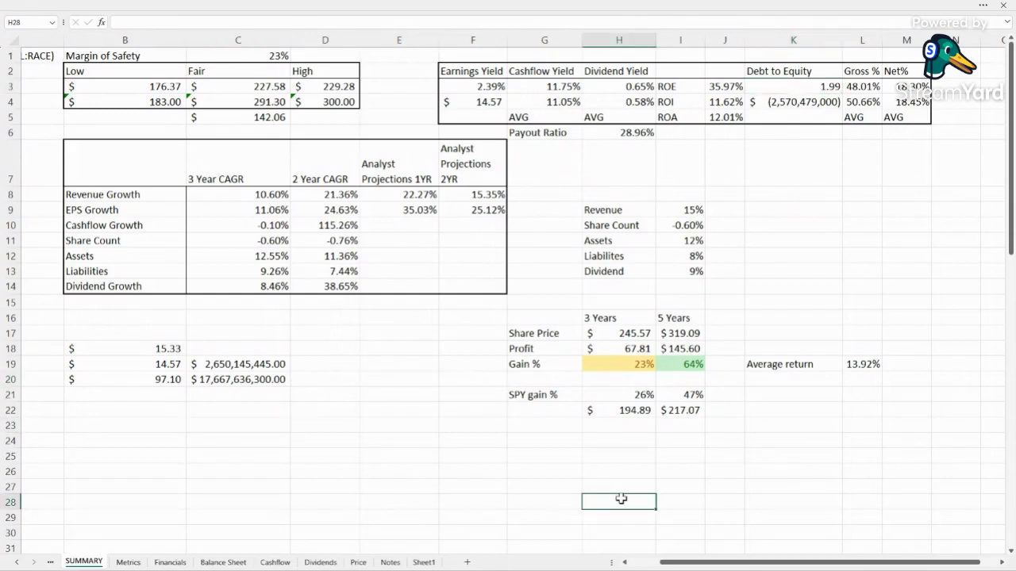